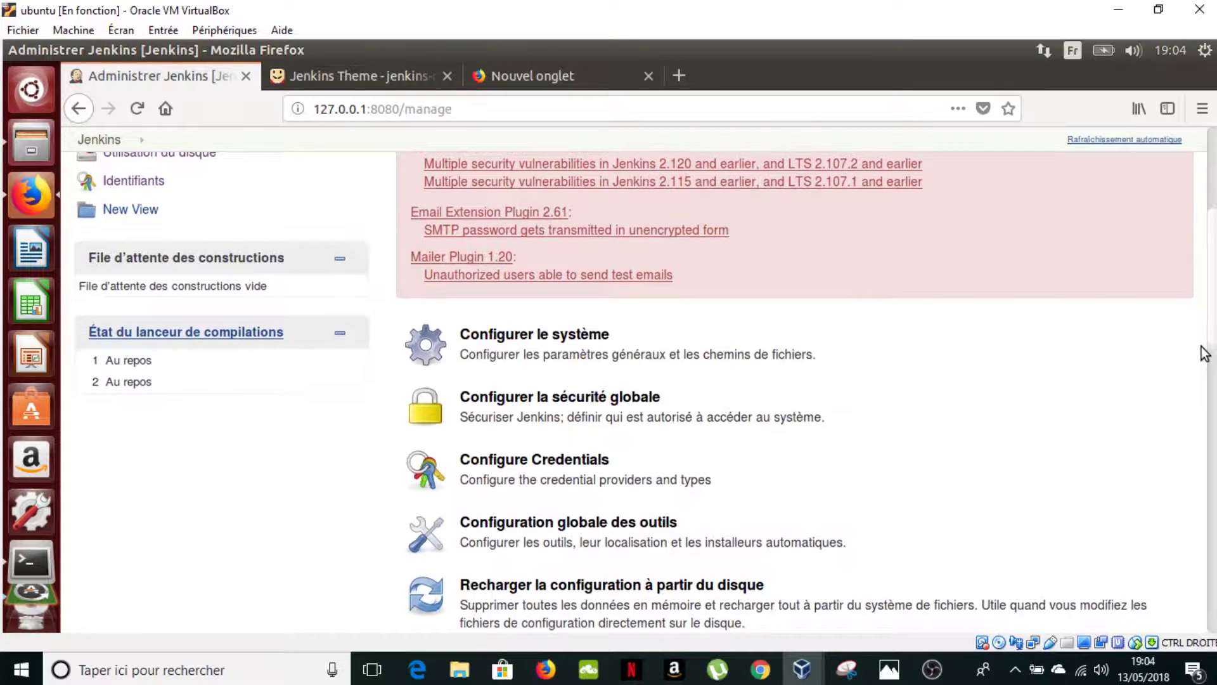
In the Jenkins plugin manager, filter the installed plugins by "simple" to check for the Simple Theme Plugin
scroll(1204, 358, "down", 3)
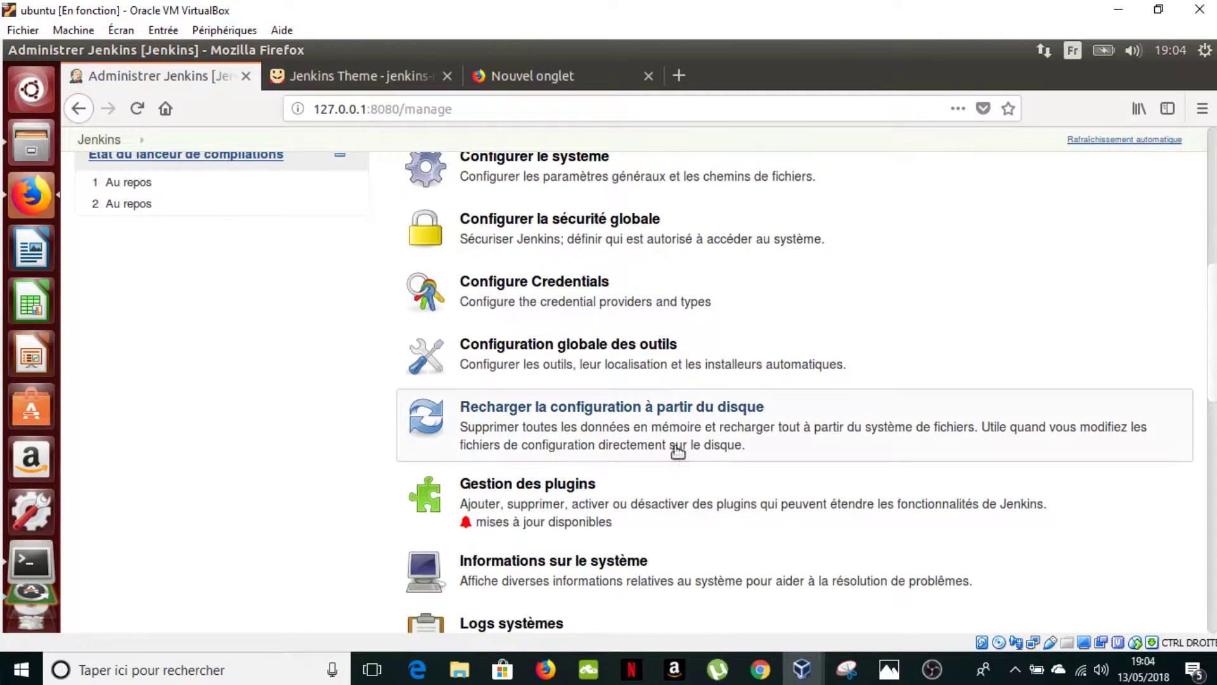
left_click(548, 488)
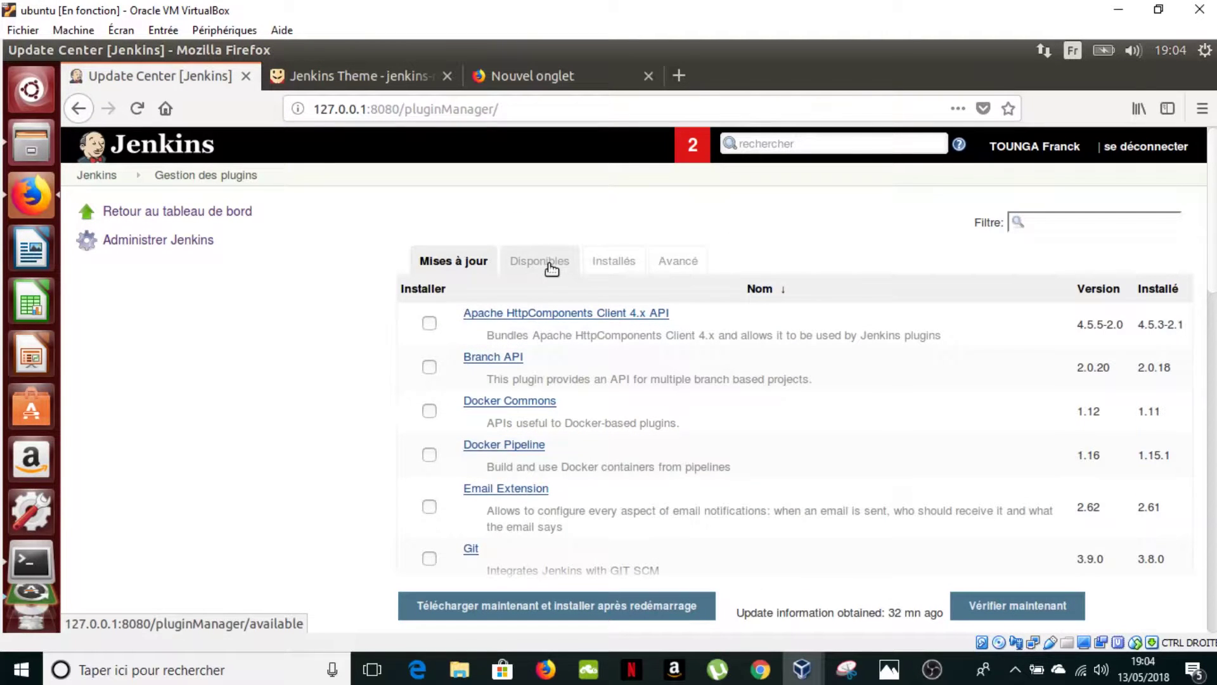
left_click(613, 261)
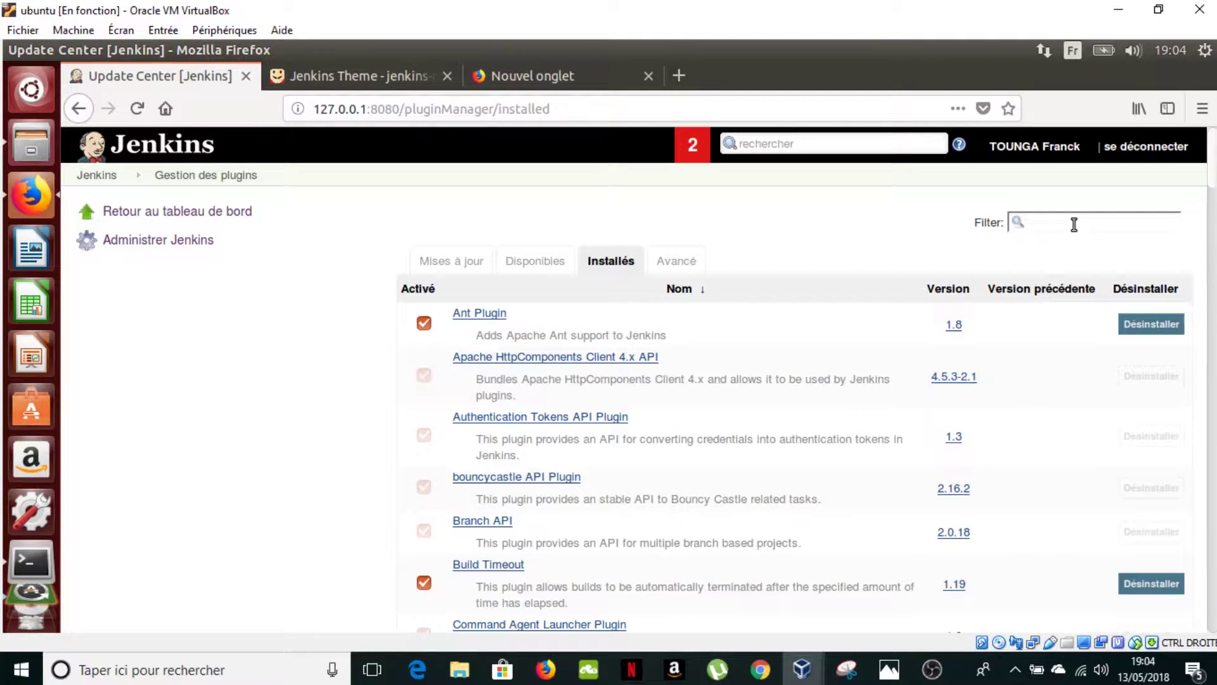
type("simple")
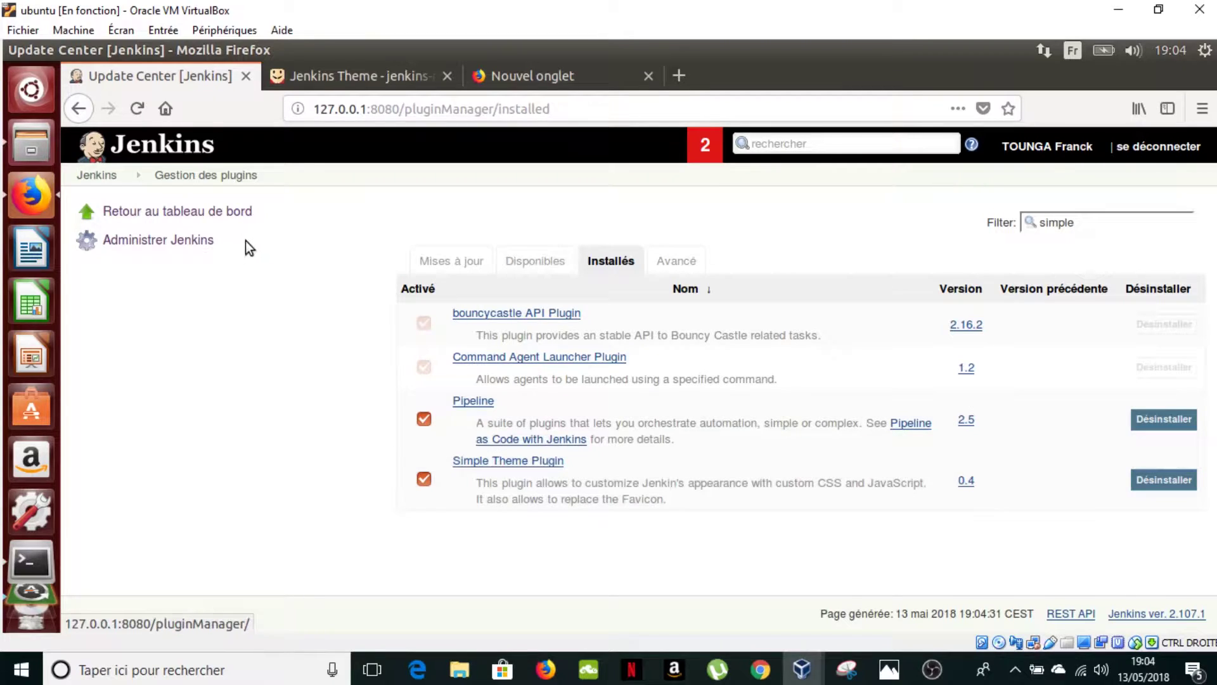
Open the Jenkins system configuration and locate the Theme section with its CSS, JavaScript and favicon settings
mouse_move(108, 181)
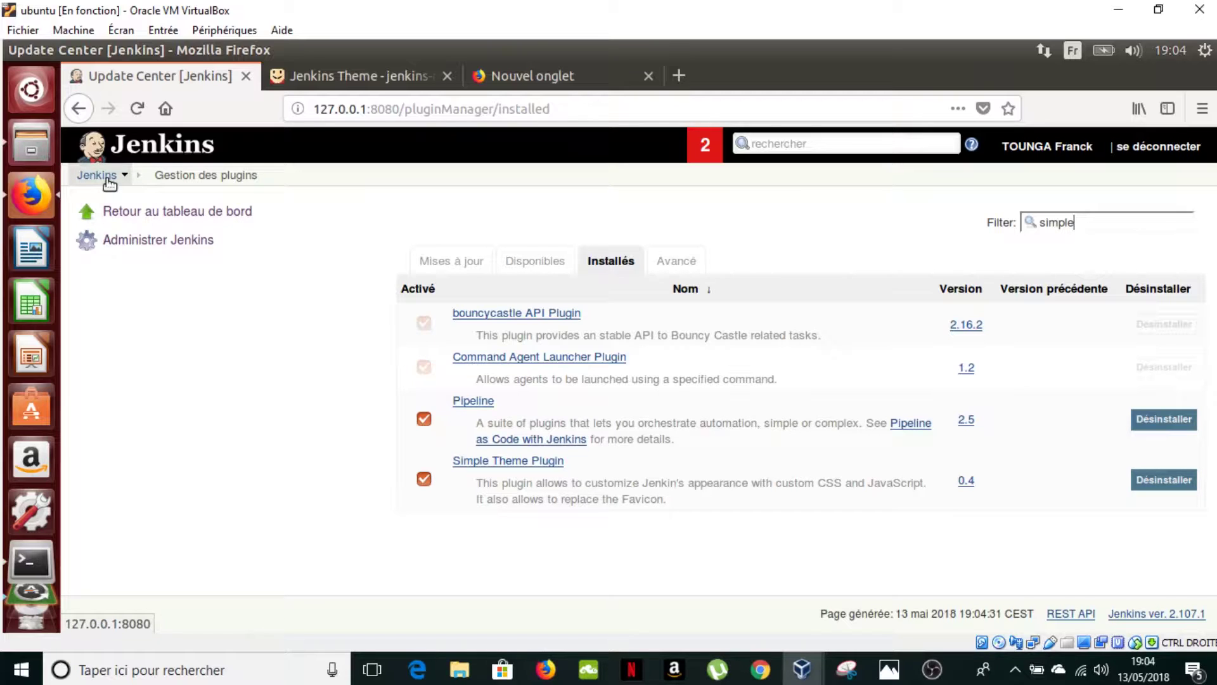
left_click(108, 180)
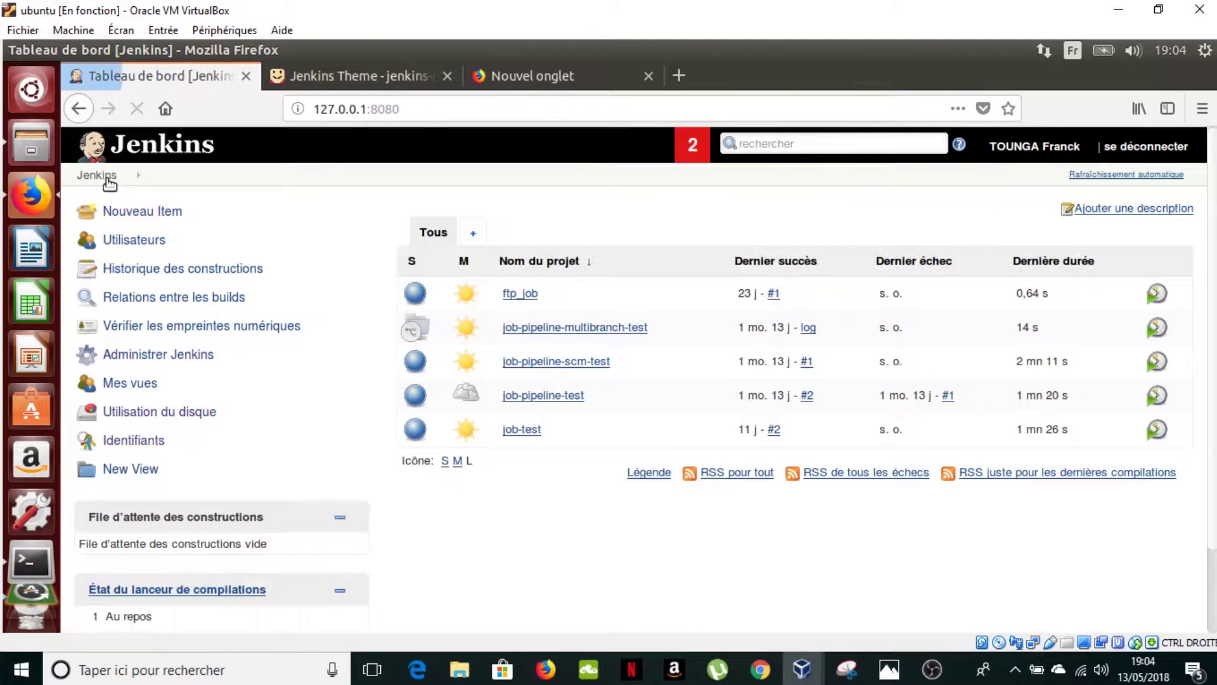
left_click(159, 354)
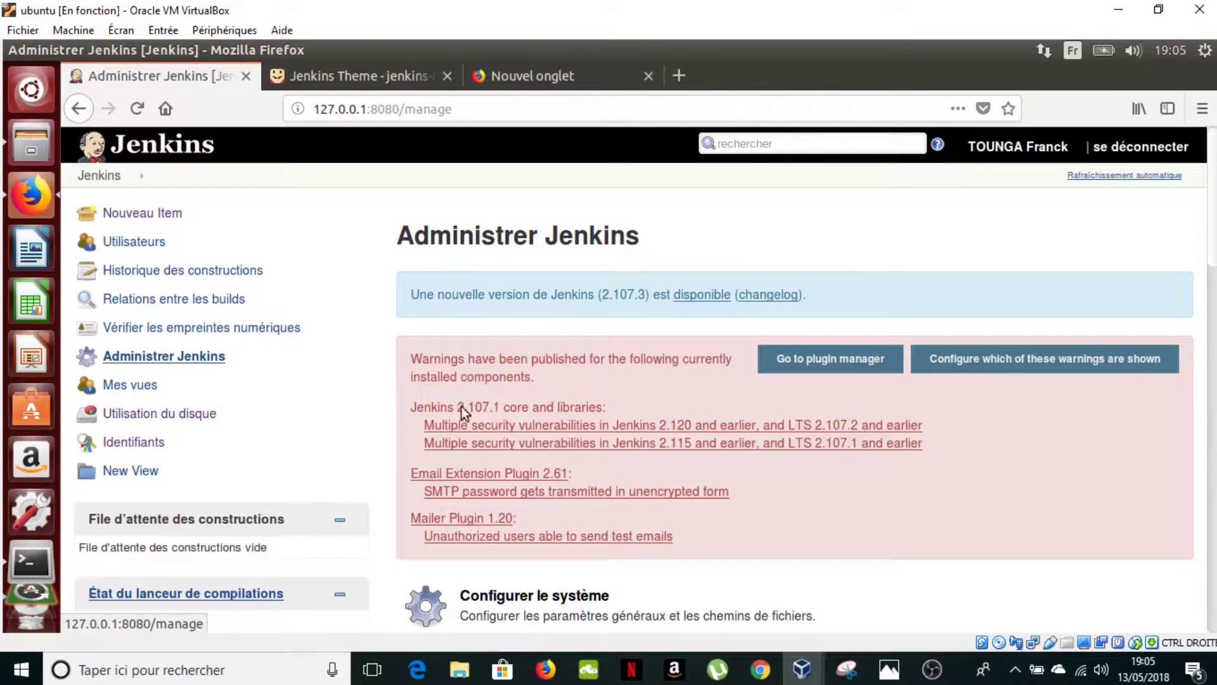
left_click(547, 599)
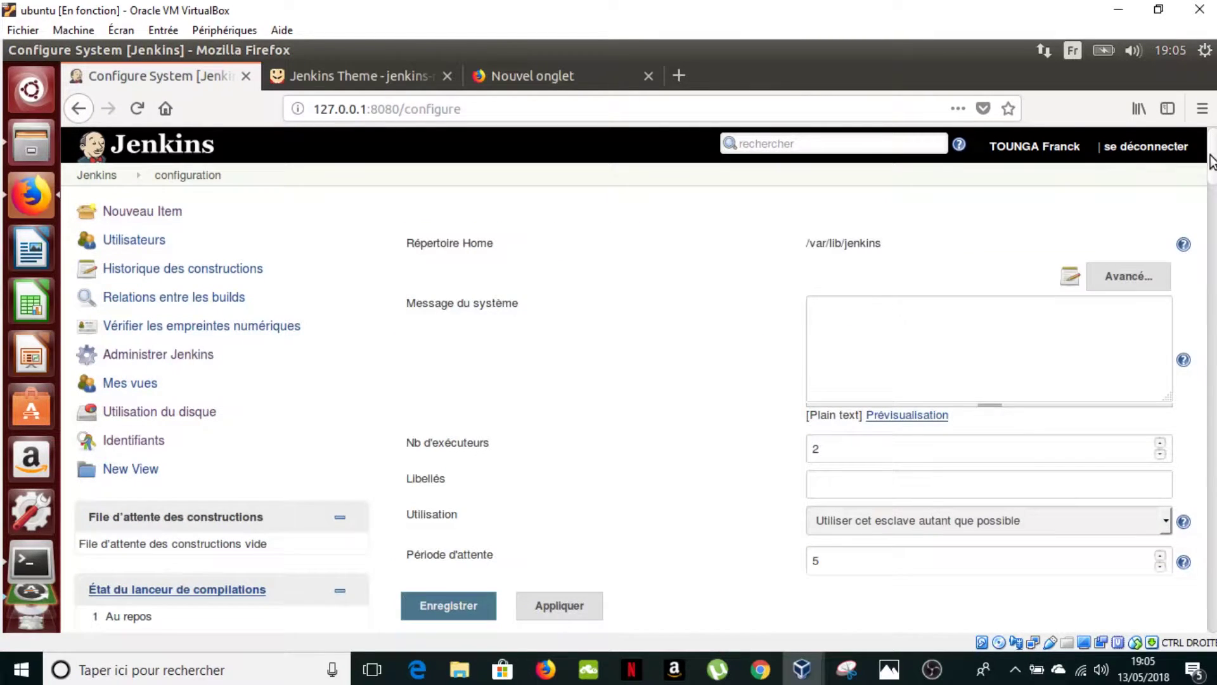
left_click_drag(1211, 152, 1203, 287)
scroll(1201, 287, "up", 5)
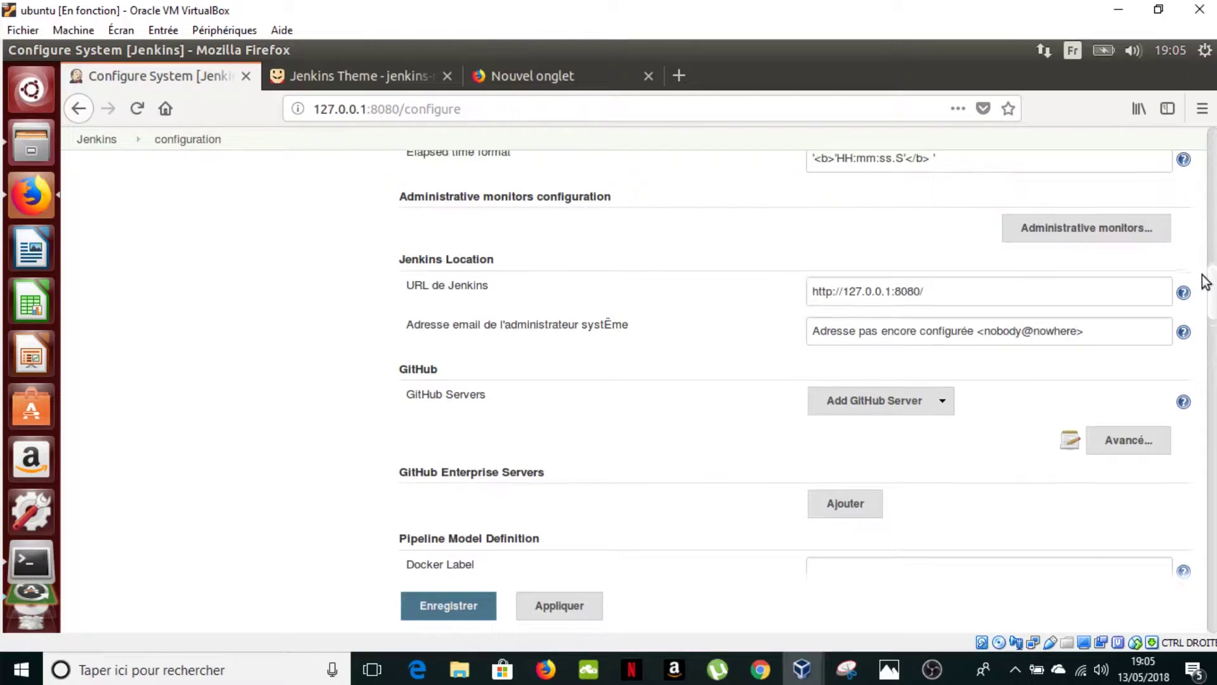
scroll(1185, 245, "up", 3)
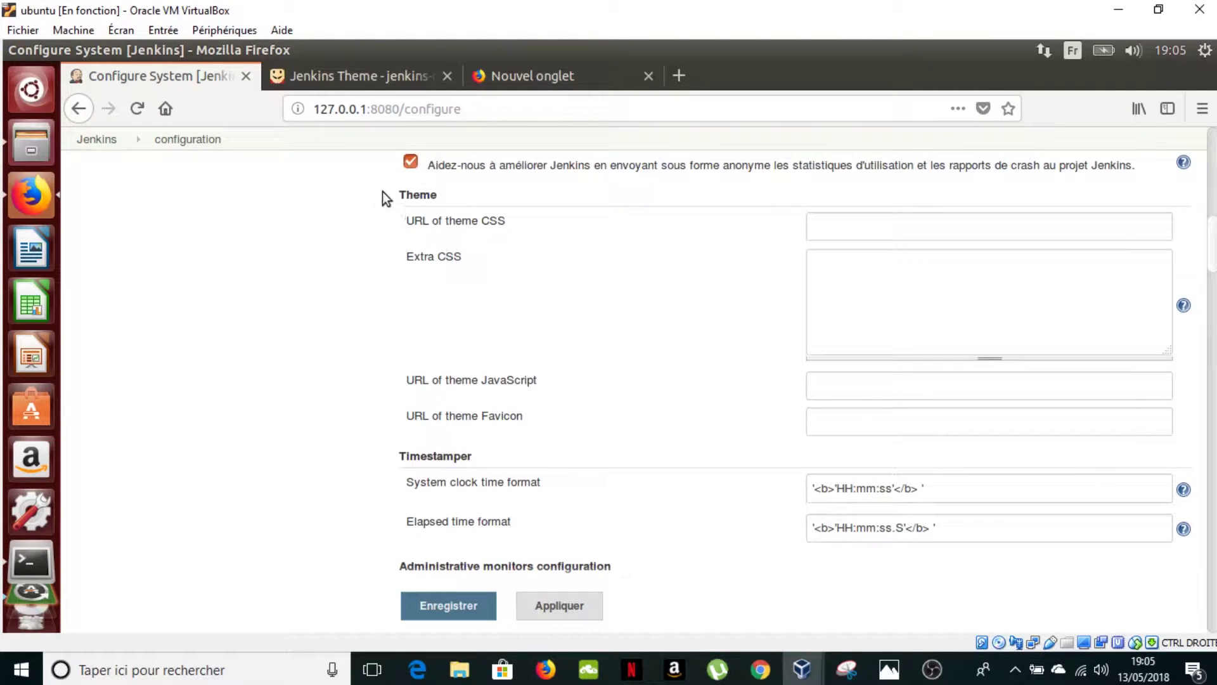
left_click_drag(383, 192, 495, 430)
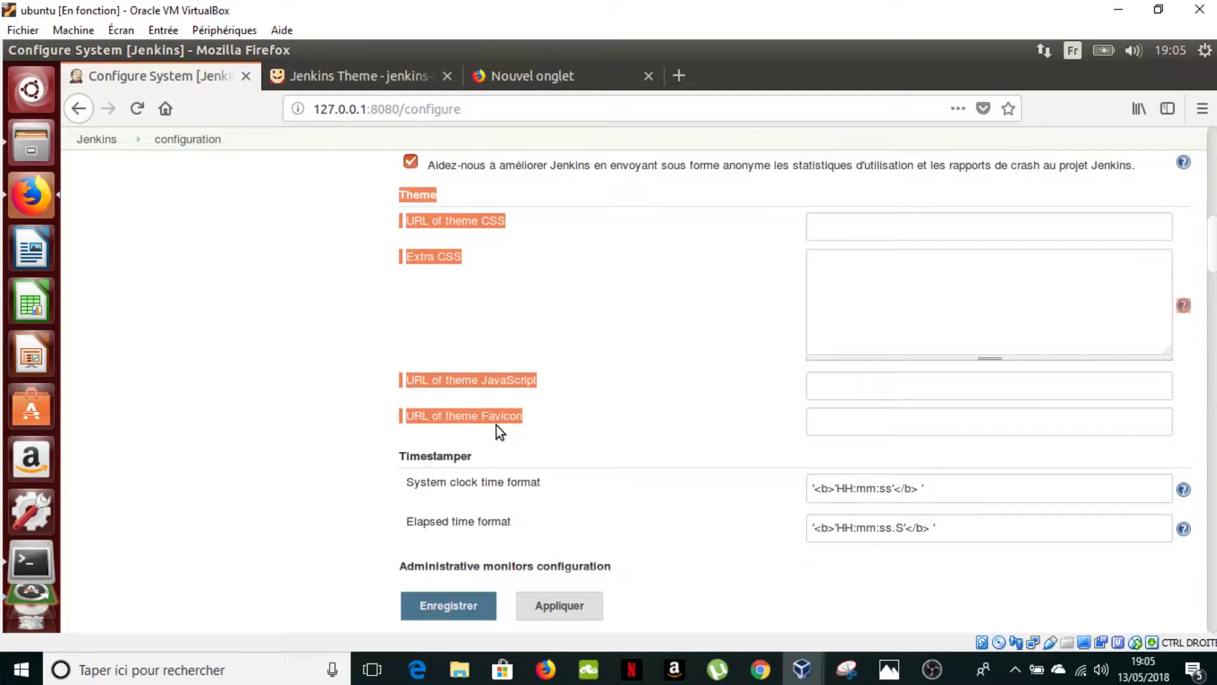
left_click(308, 253)
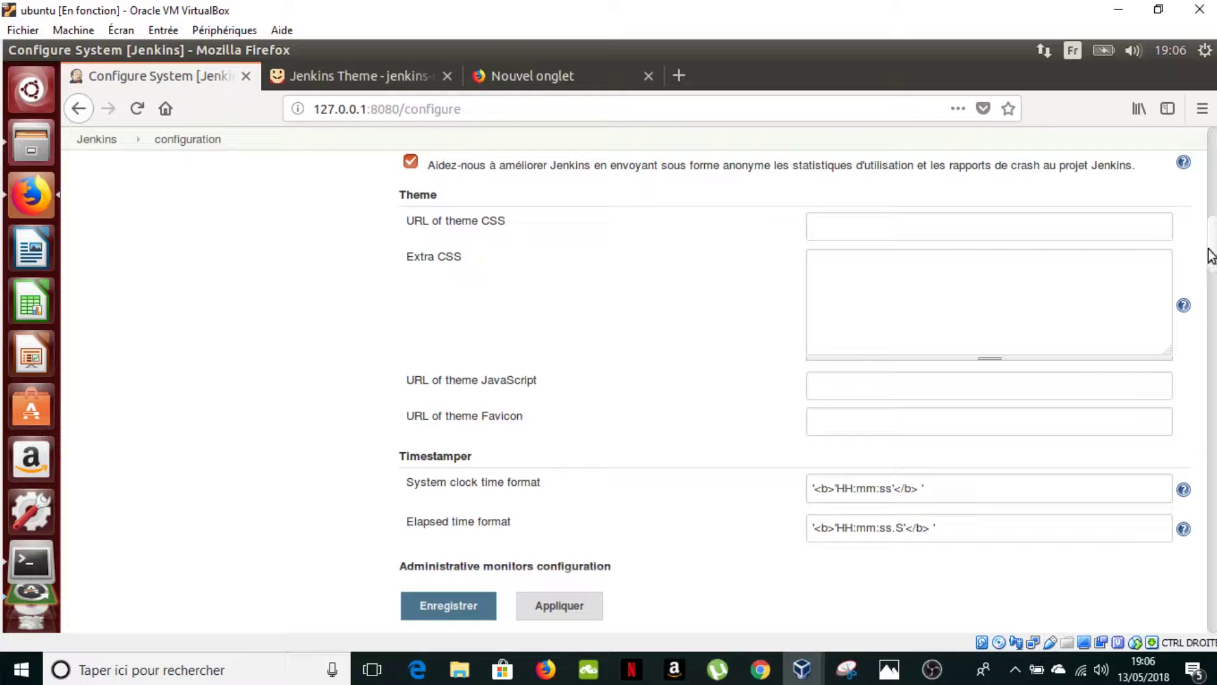
left_click_drag(1210, 242, 1210, 233)
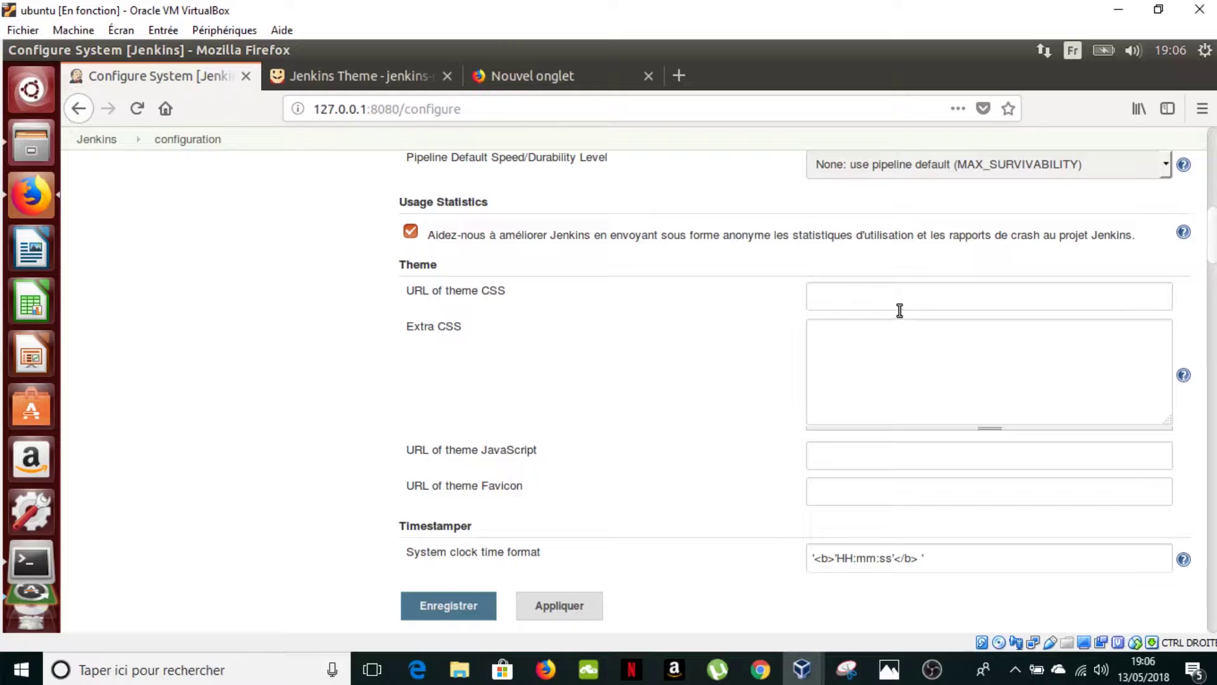
On the jenkins-material-theme site, choose indigo as the colour for the custom theme
left_click(341, 74)
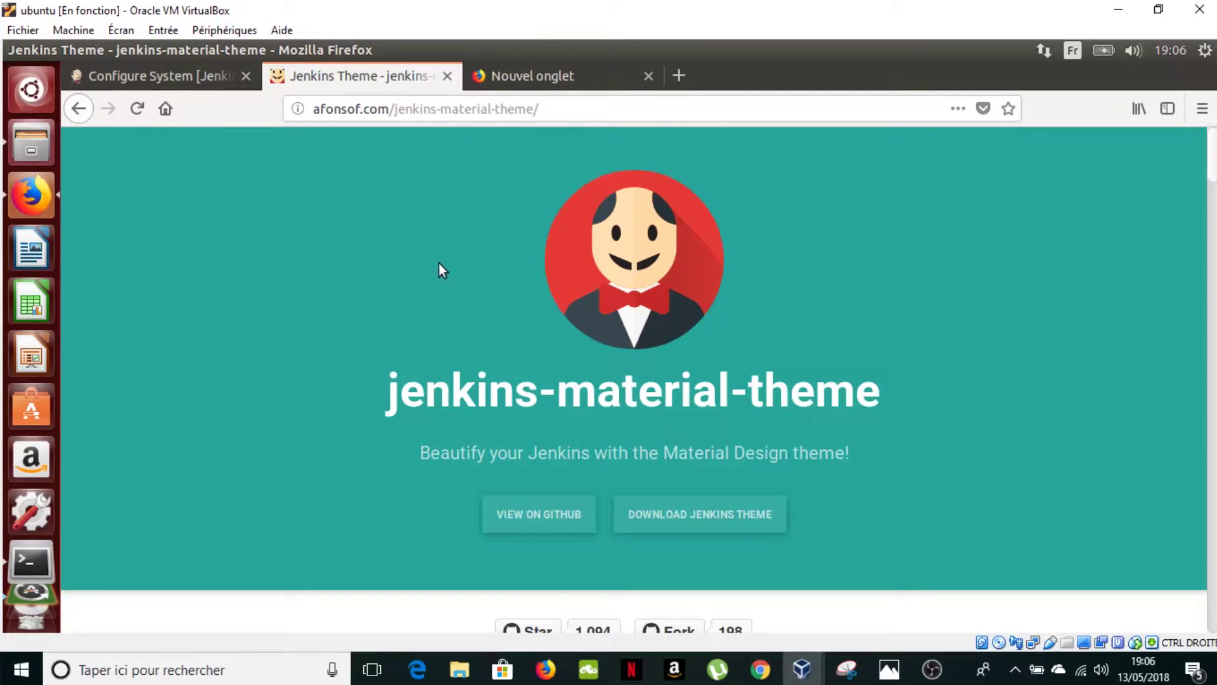
left_click_drag(1215, 159, 1215, 222)
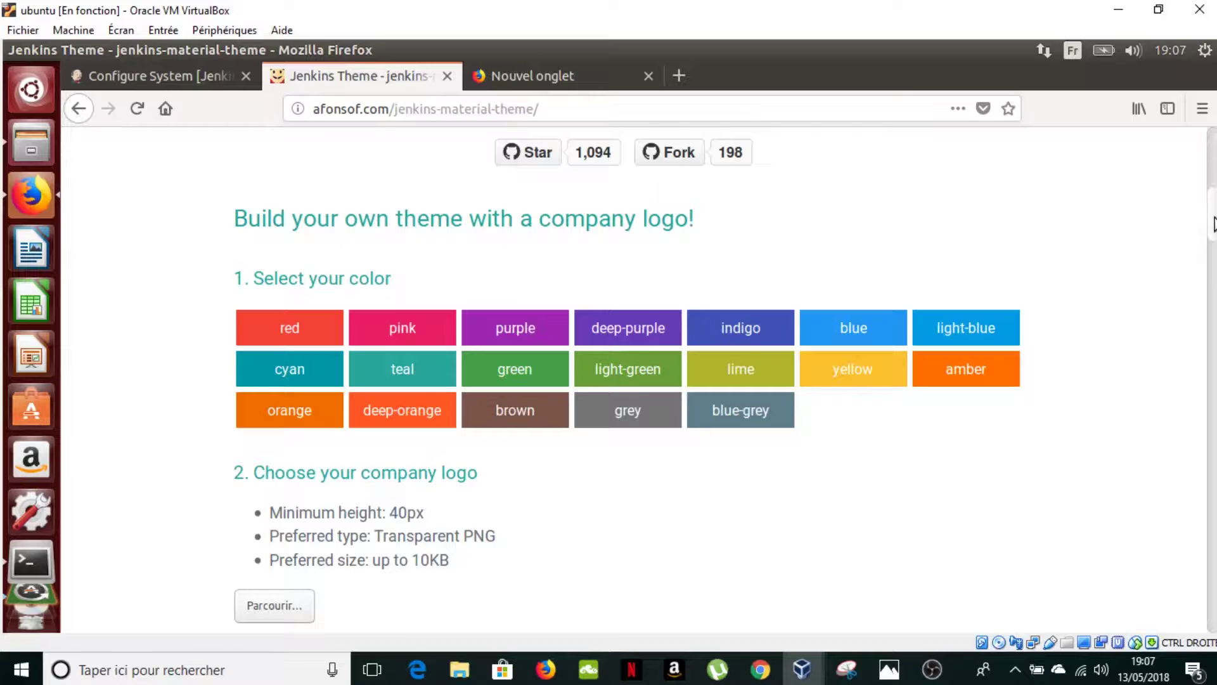
left_click_drag(1215, 225, 1215, 240)
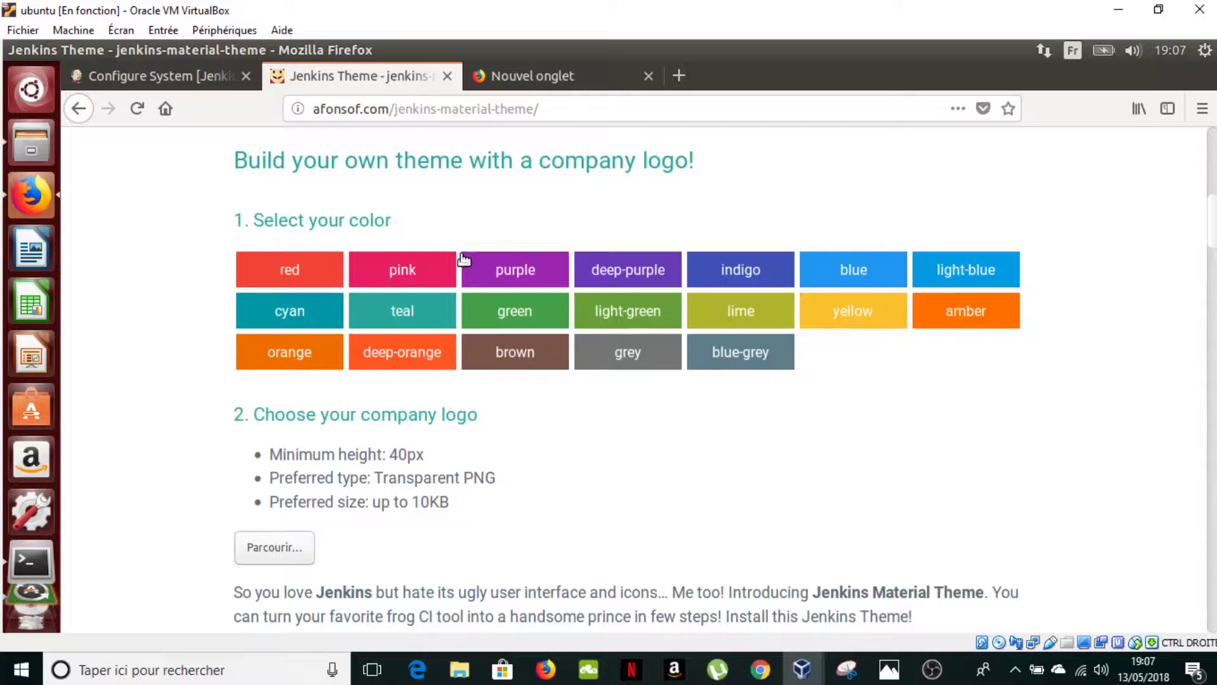
left_click(719, 274)
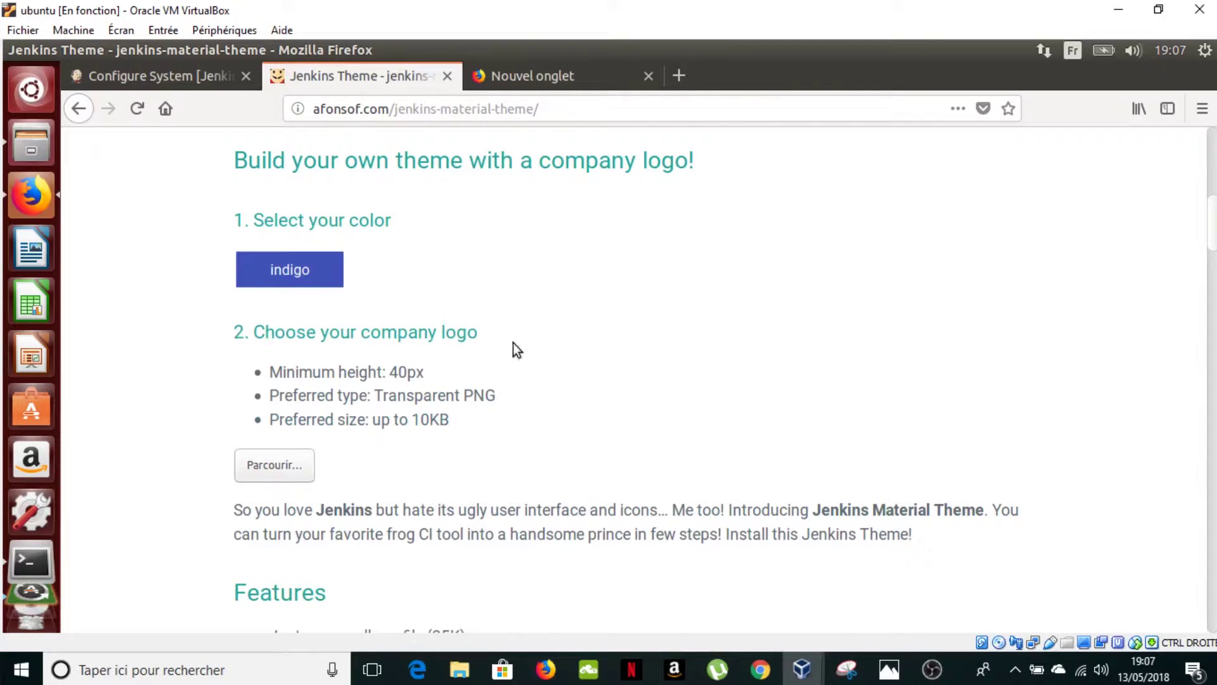
Upload logo-web-transparent.png as the company logo and save the generated jenkins-material-theme.css file
scroll(1211, 237, "down", 2)
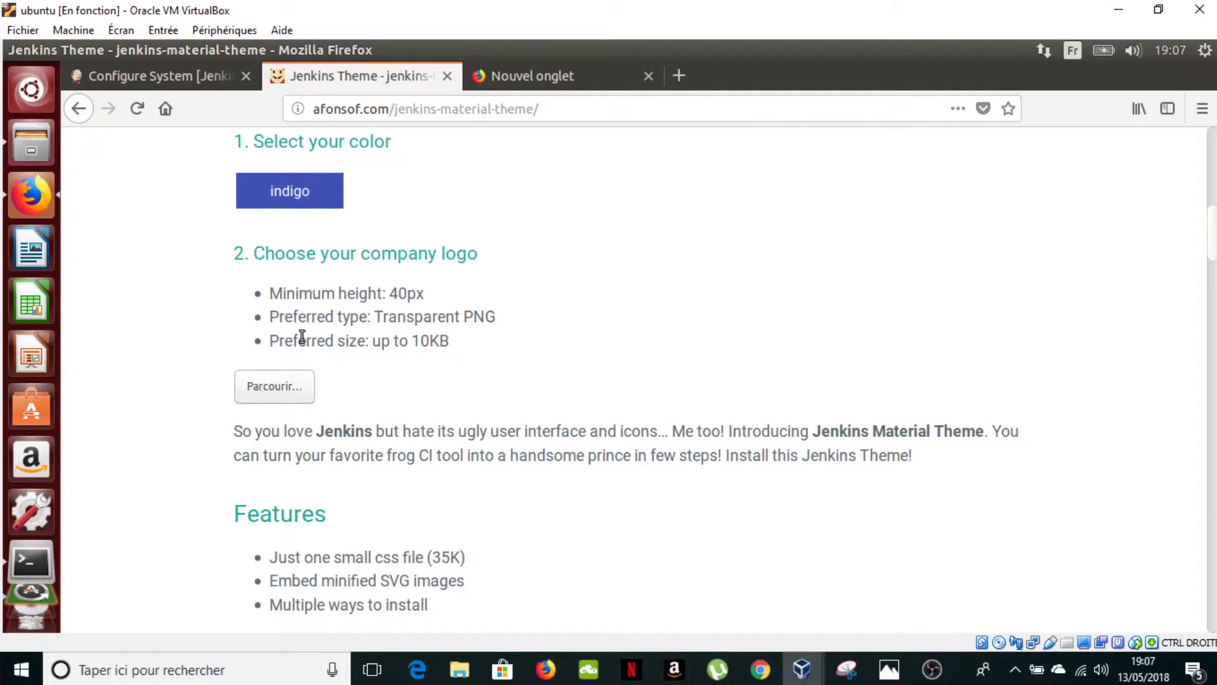
left_click(276, 390)
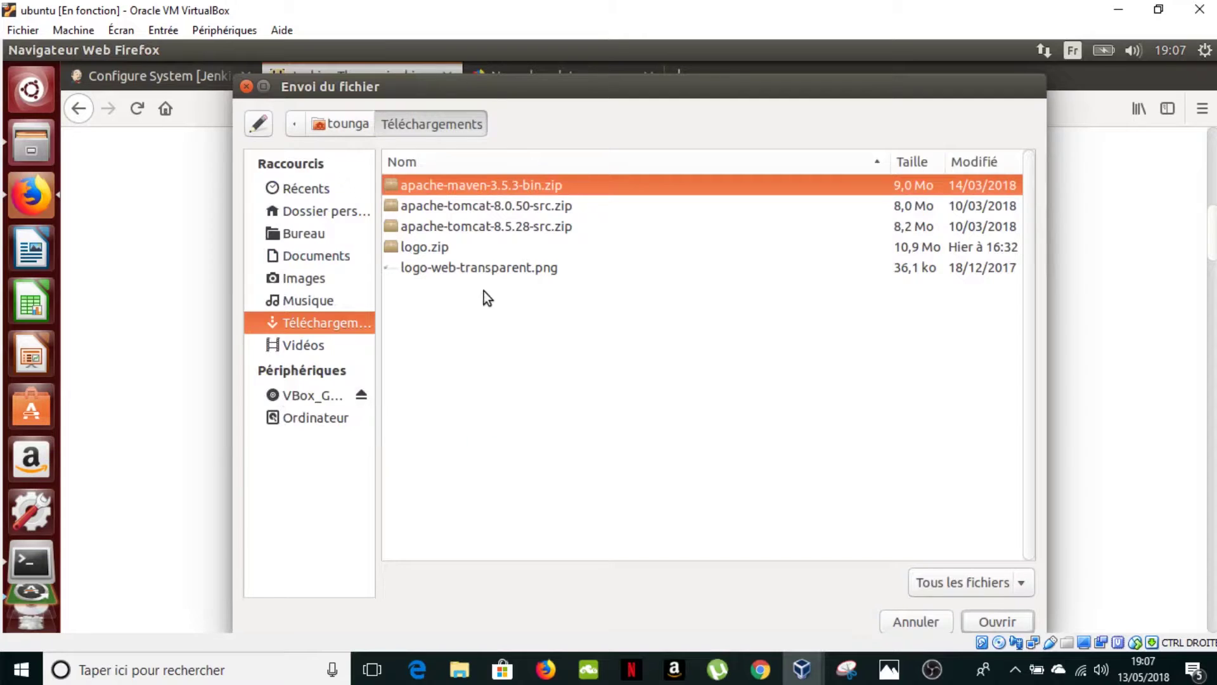
left_click(475, 269)
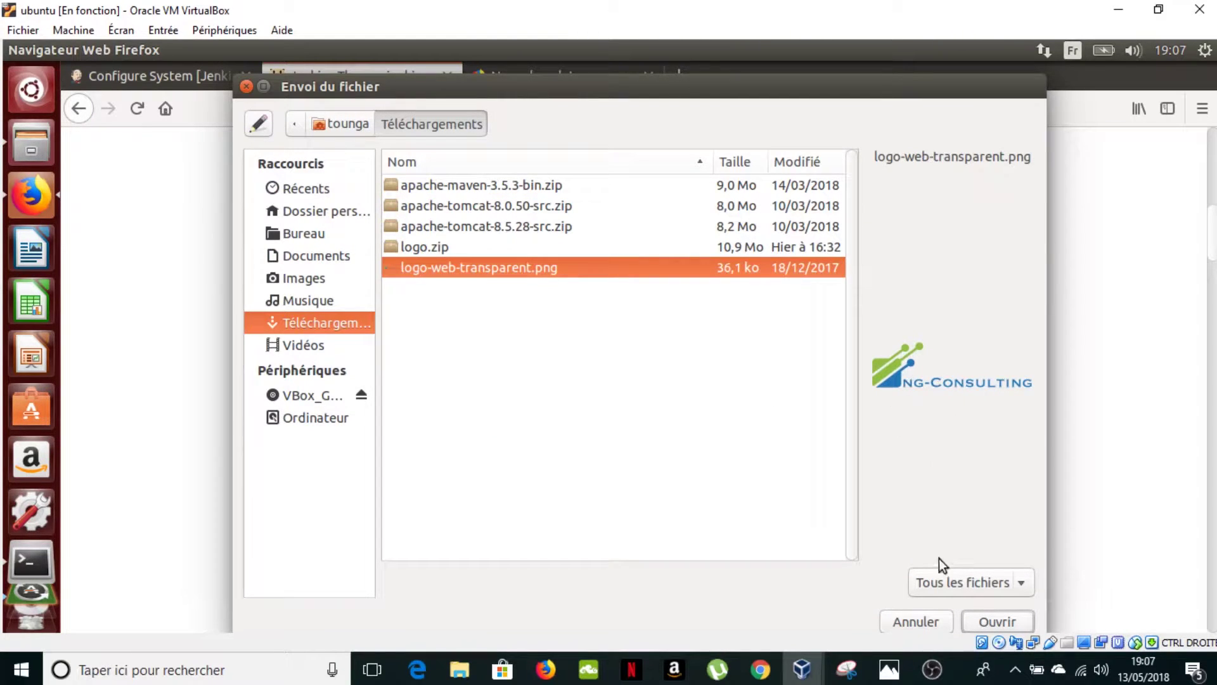
left_click(997, 622)
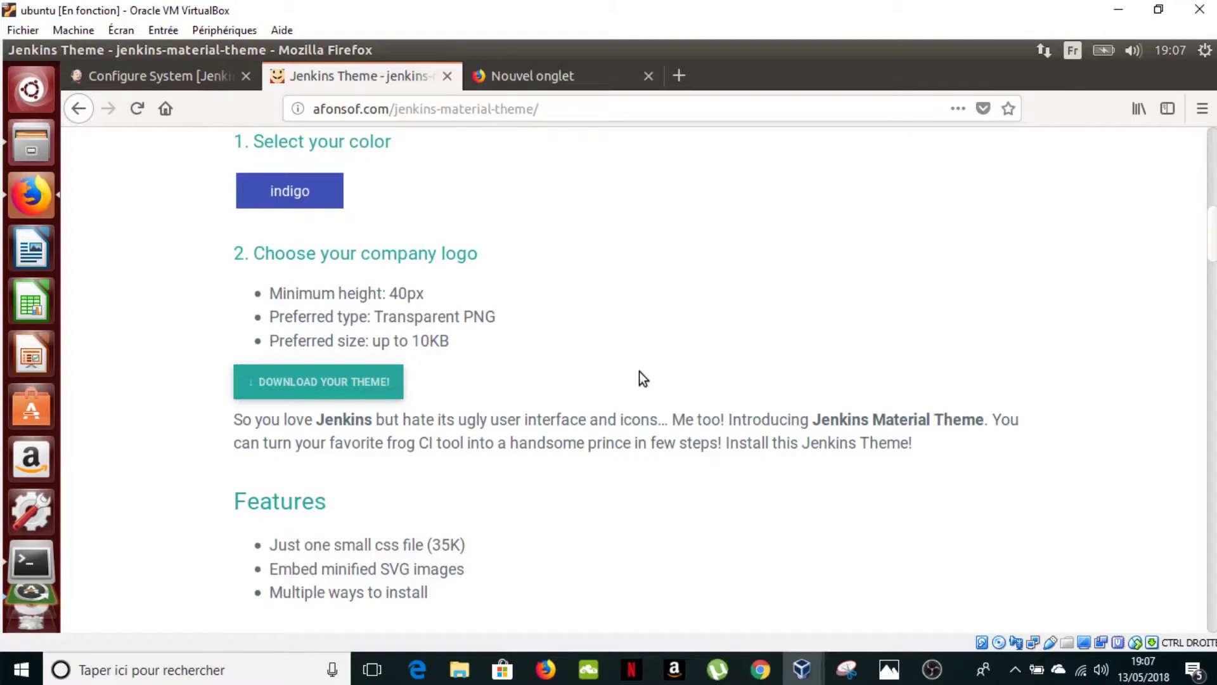
left_click(296, 383)
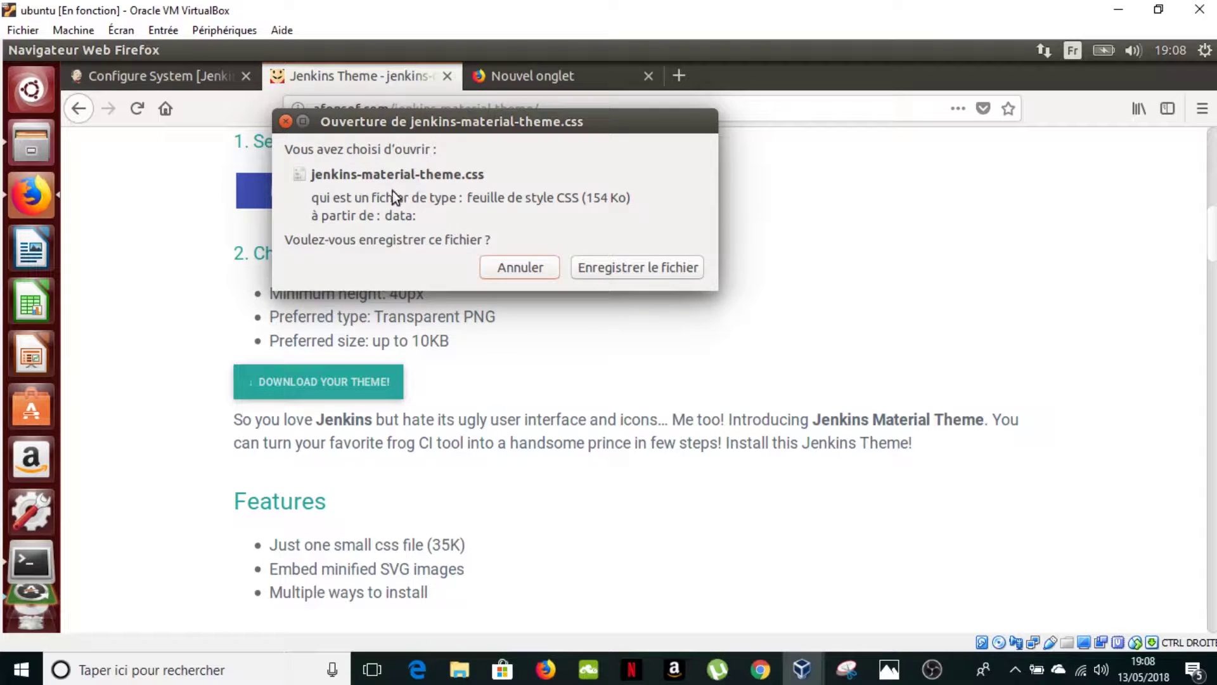
left_click(611, 269)
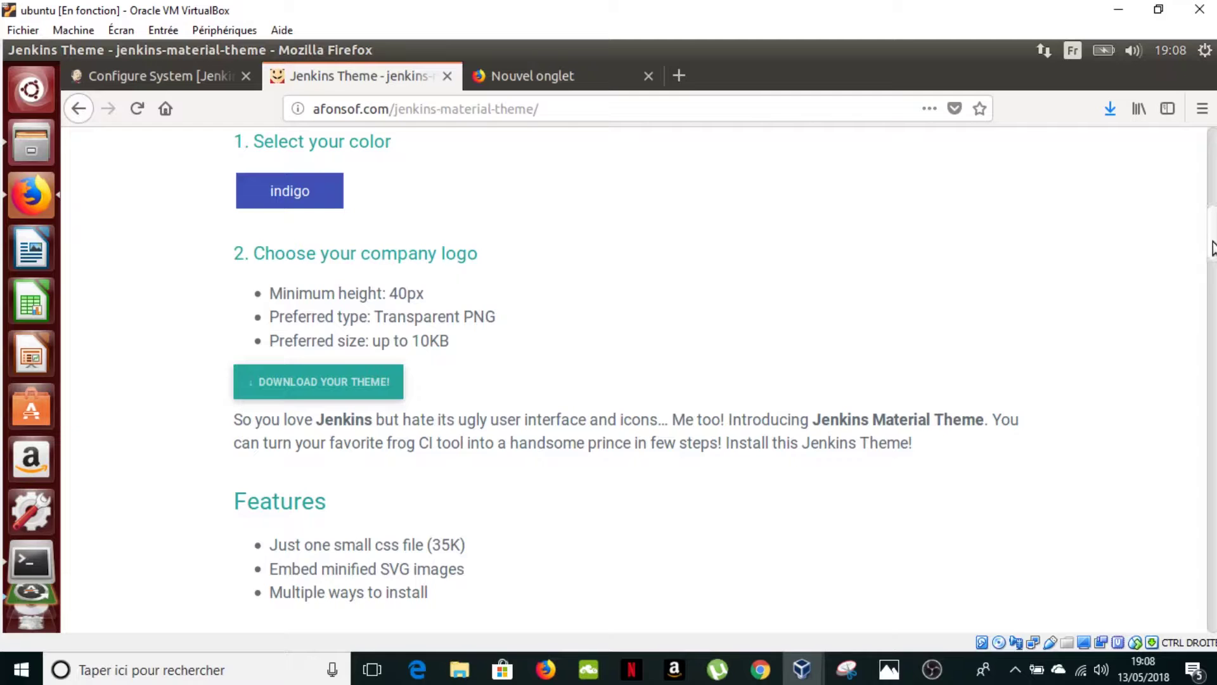
Examine the theme's installation instructions, including the hosted CSS URL, and return to the Jenkins configuration page
scroll(1212, 266, "down", 3)
left_click_drag(1213, 260, 1190, 420)
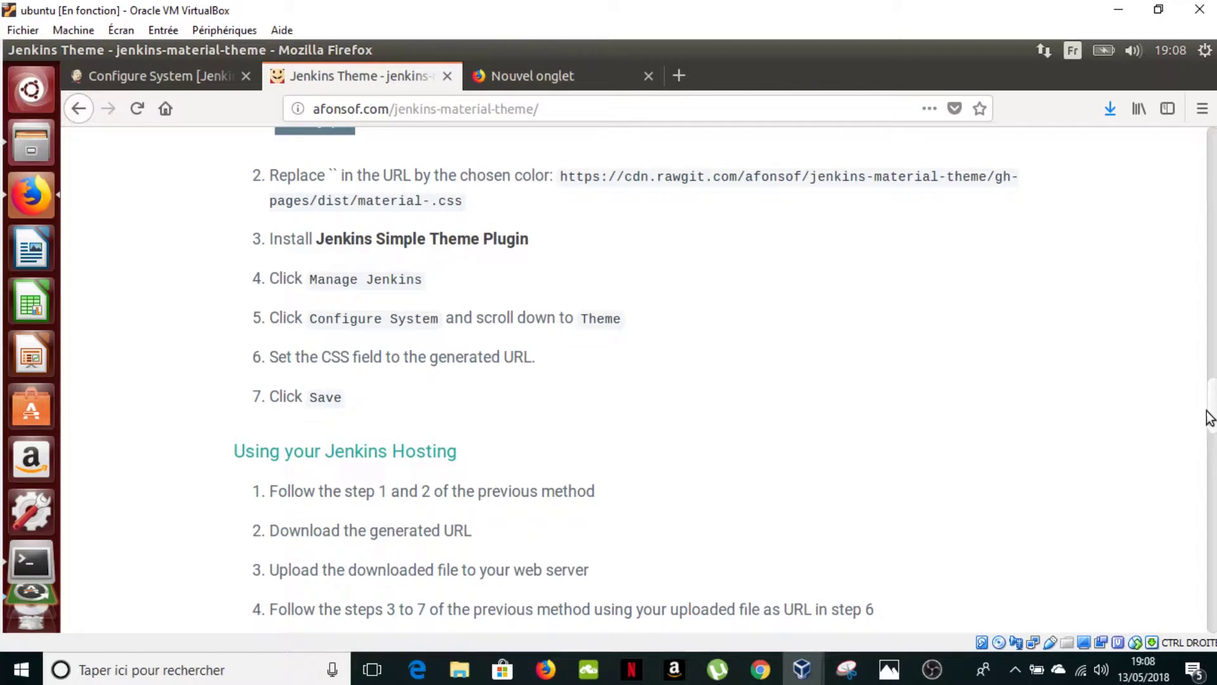
scroll(1206, 387, "up", 3)
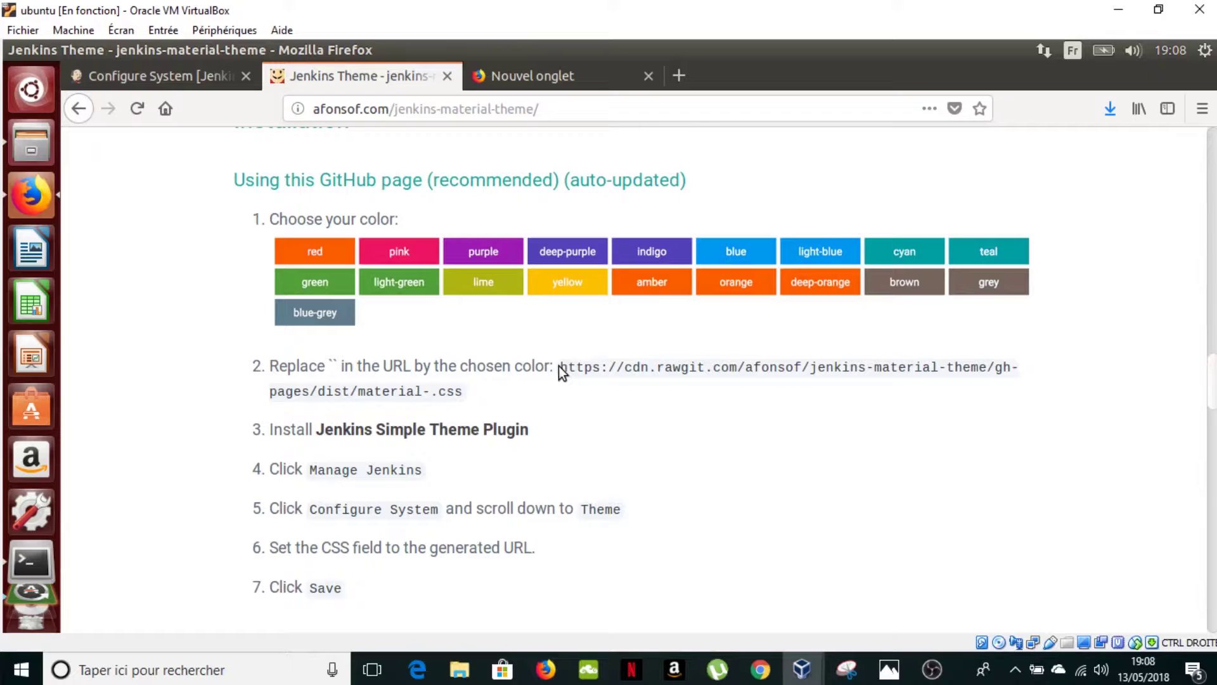
left_click_drag(563, 367, 572, 385)
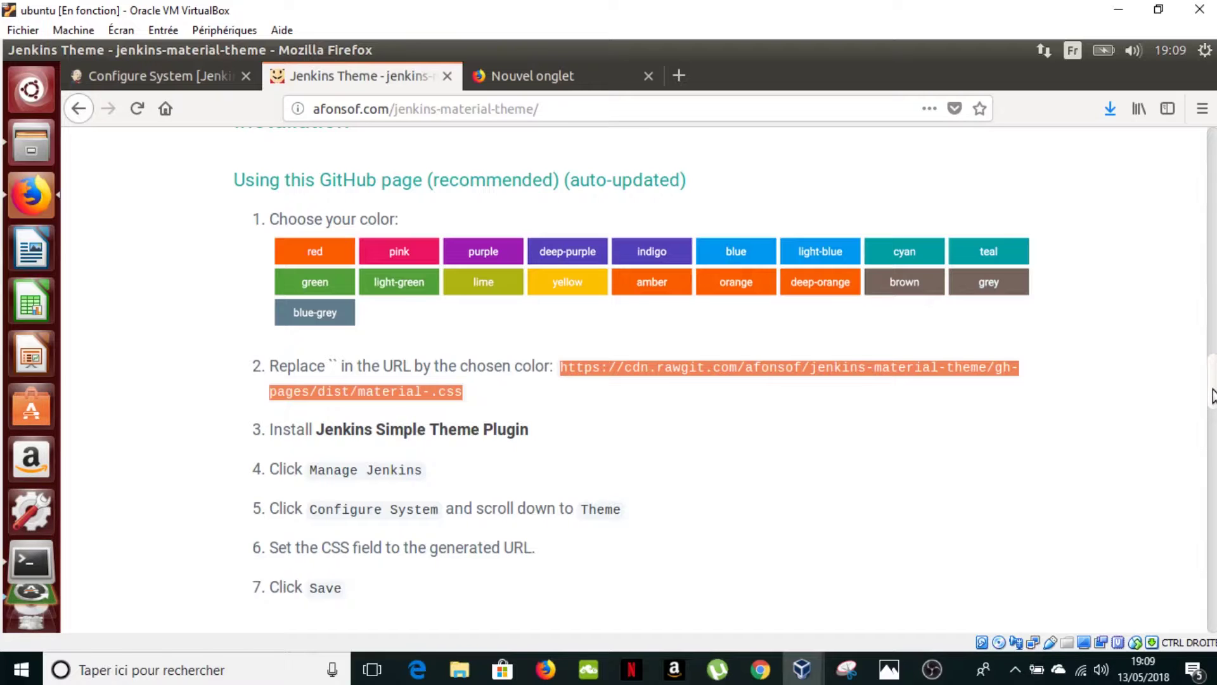
scroll(1212, 396, "down", 1)
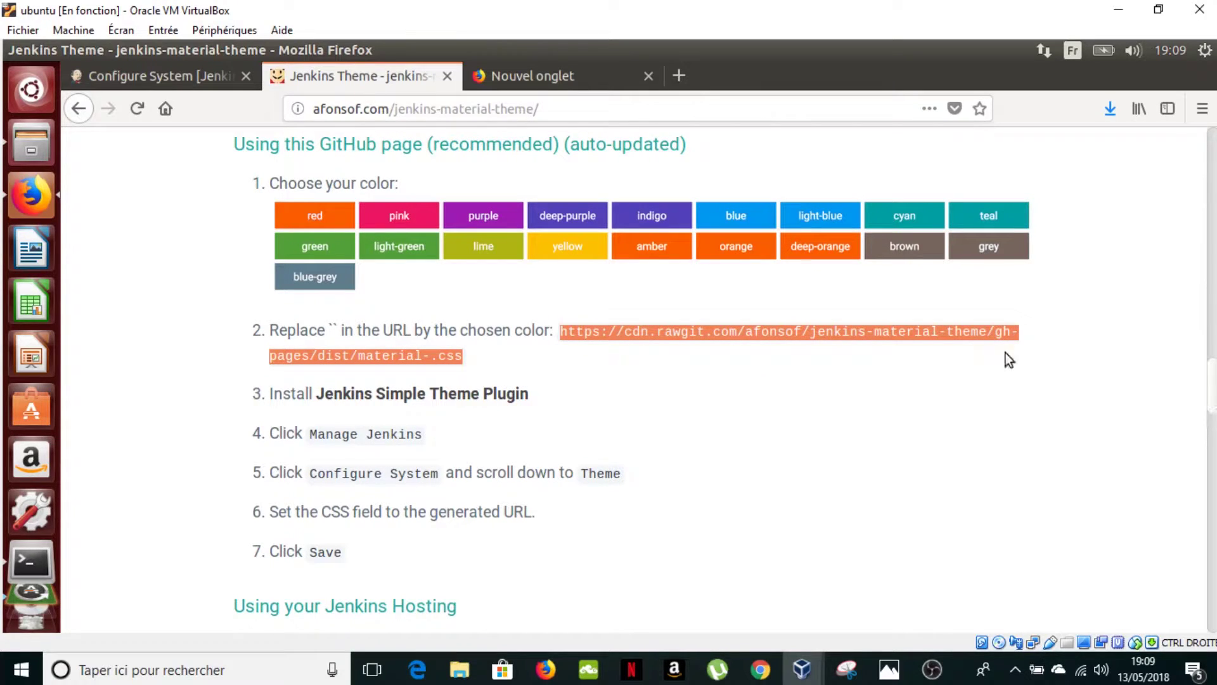
left_click(152, 74)
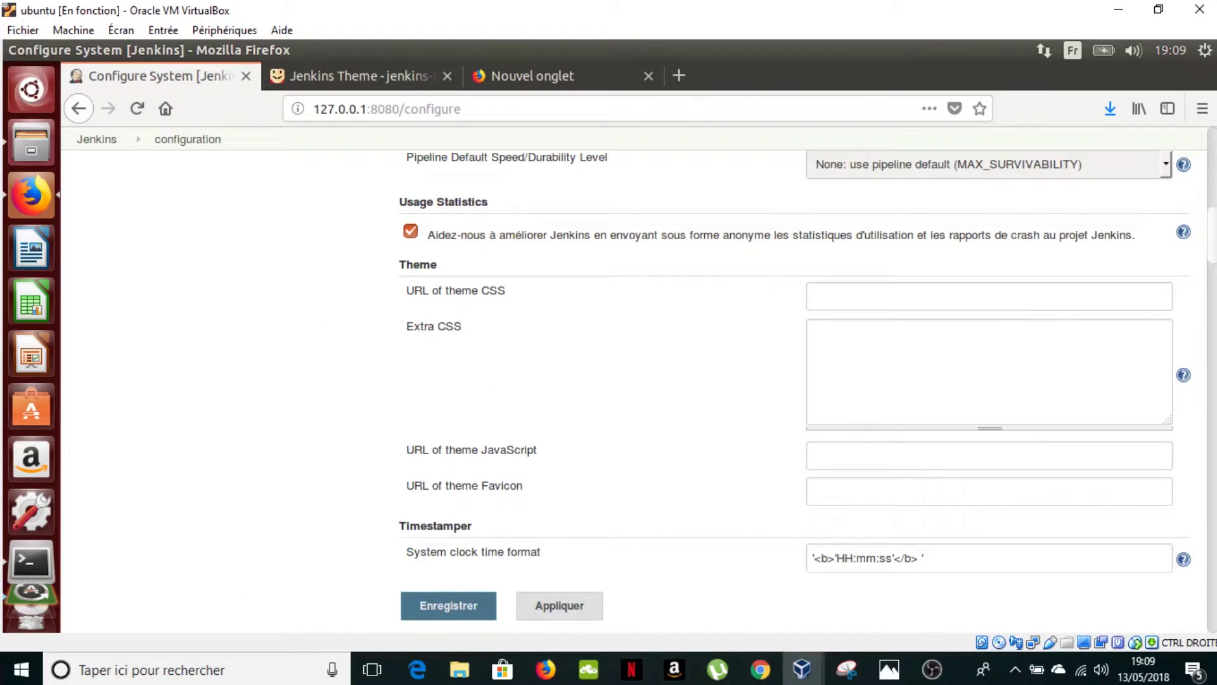
In the terminal, list the home folder, change to the Téléchargements directory and list its files
left_click(31, 562)
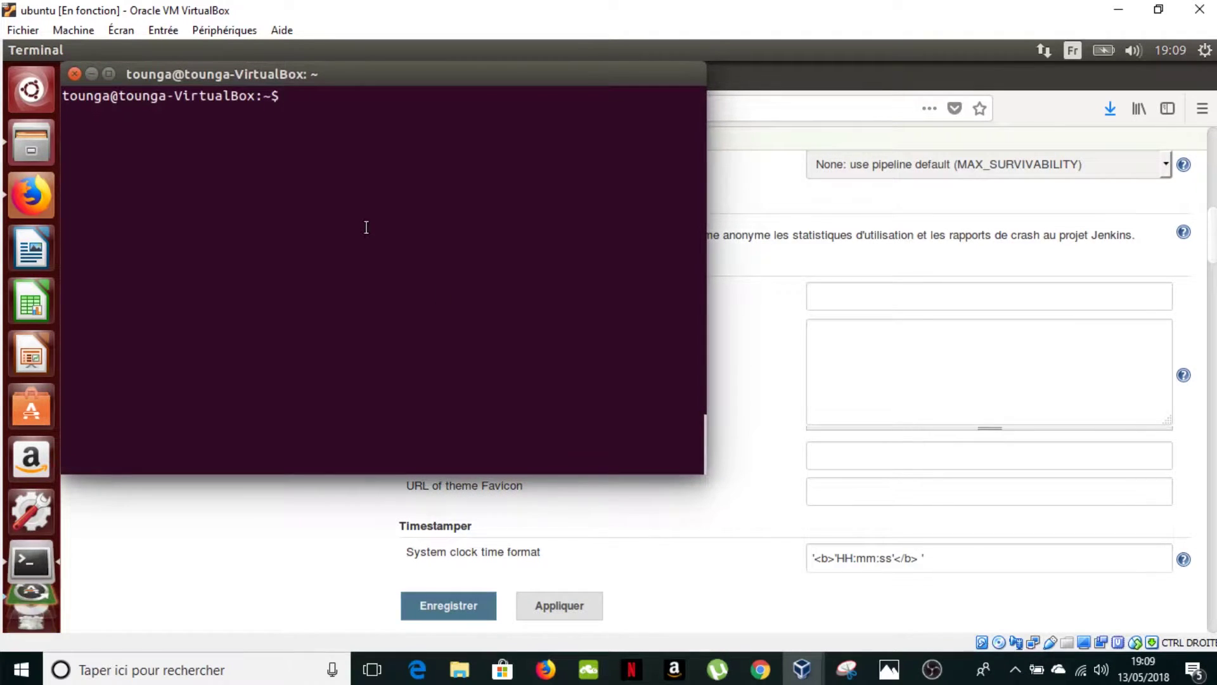
type("ls")
key("Return")
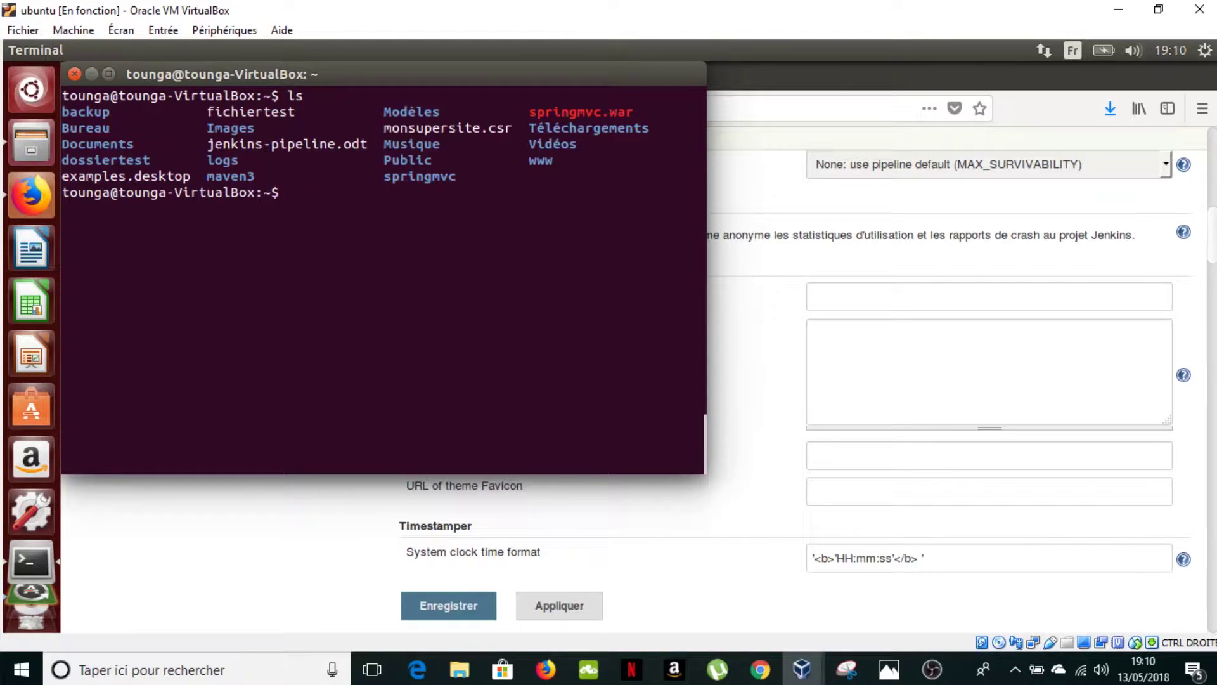
type("cd T")
key("Tab")
key("Return")
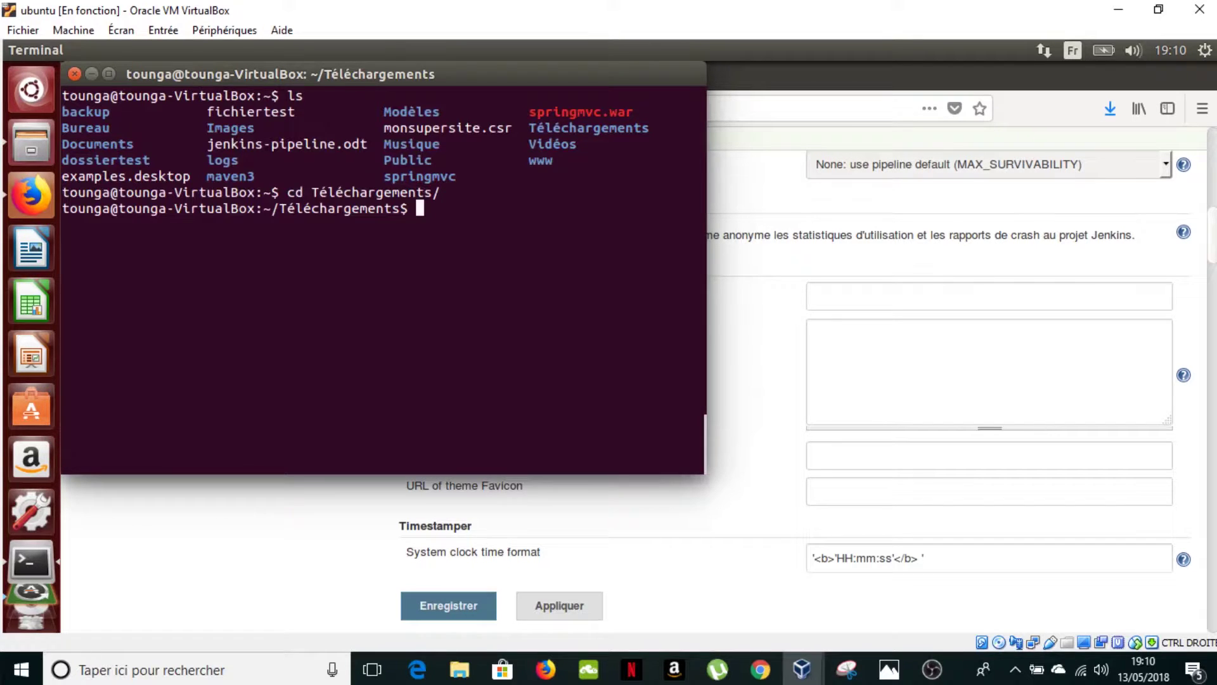
type("ls")
key("Return")
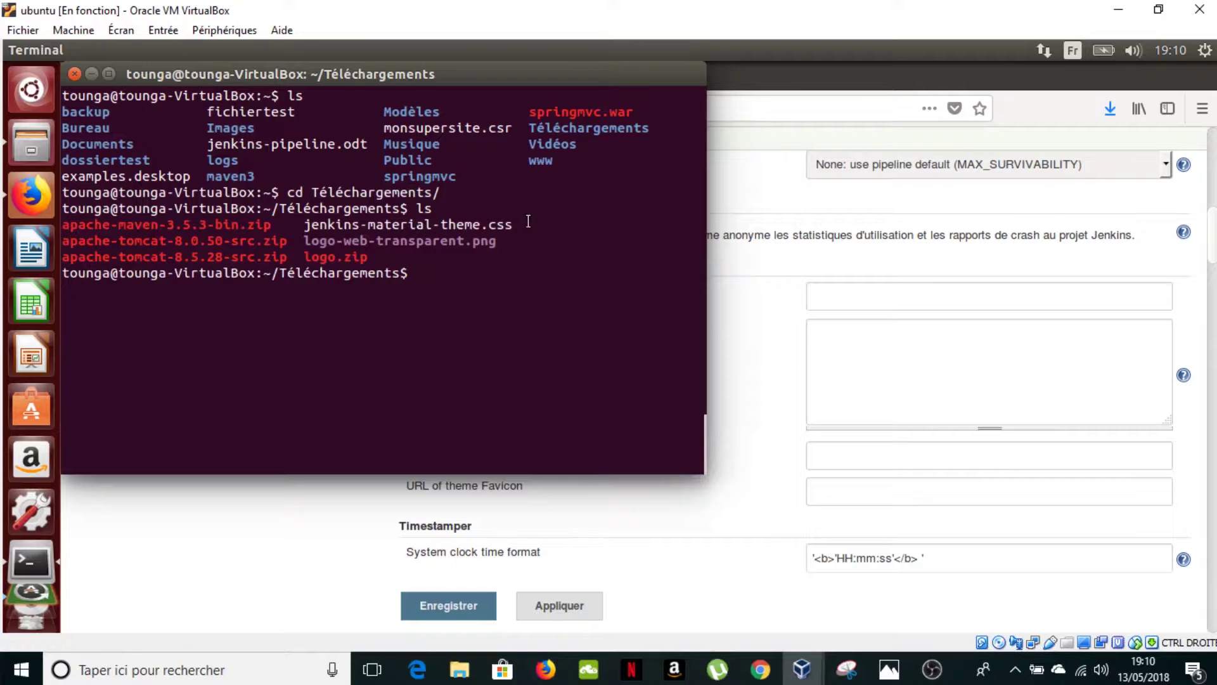
Move jenkins-material-theme.css to /var/lib/jenkins/userContent with sudo, entering the account's sudo password
left_click_drag(521, 222, 304, 223)
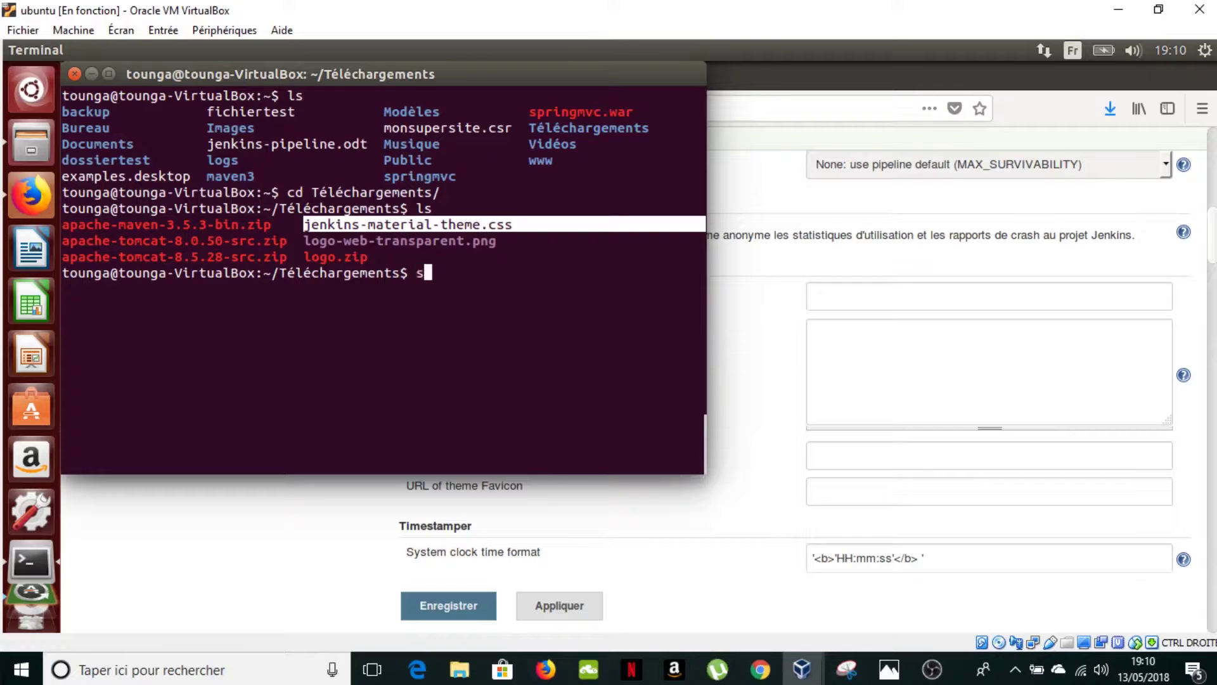
type("sudo je")
key("BackSpace")
key("BackSpace")
type("mv jenkins-material-theme.css ")
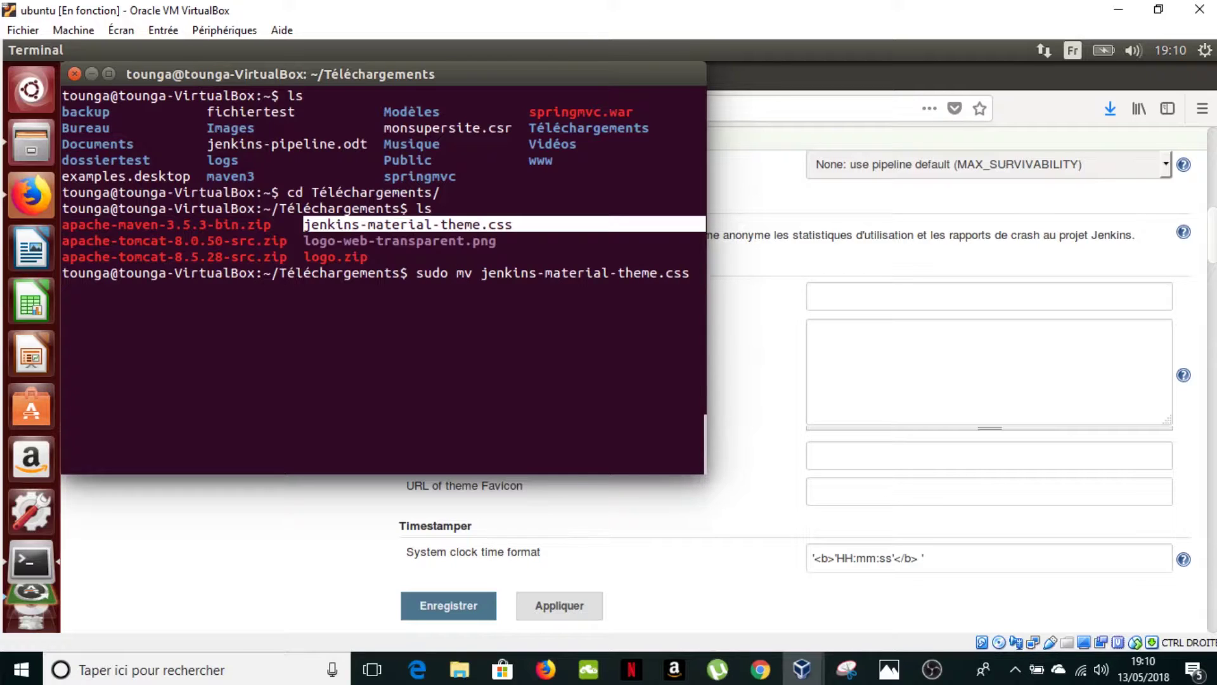
type("/var/lib/jenkins/")
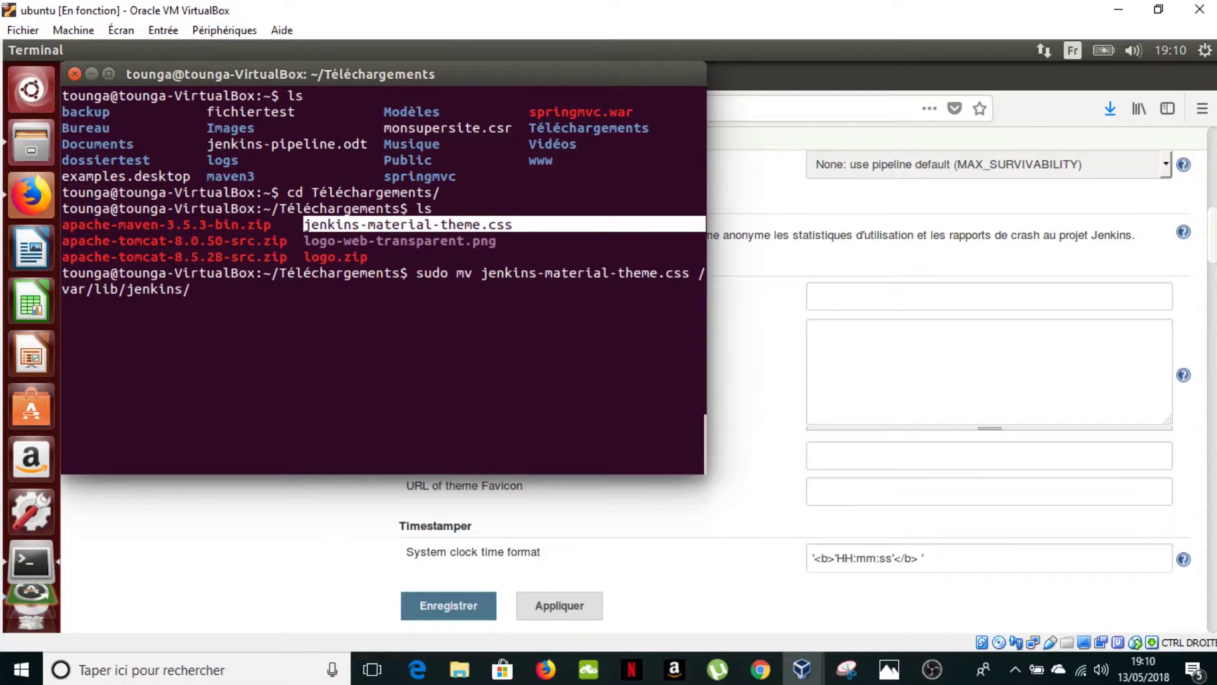
type("userC")
key("Tab")
type("lay")
key("BackSpace")
key("BackSpace")
key("BackSpace")
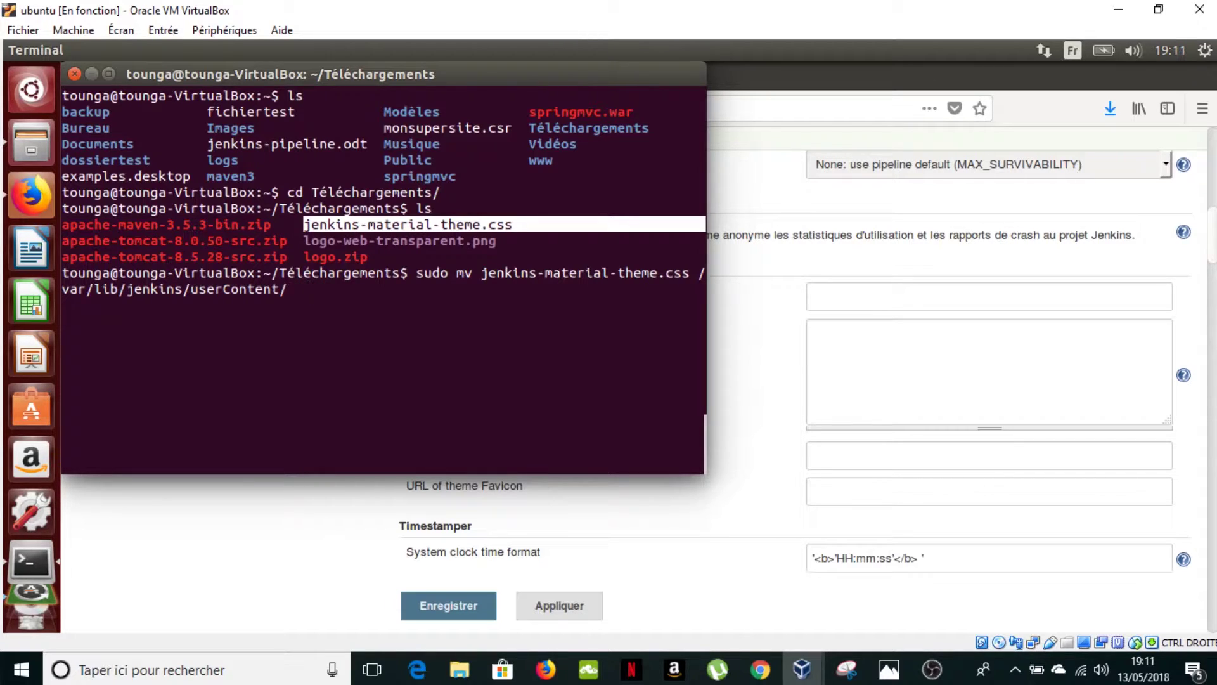
key("BackSpace")
key("Return")
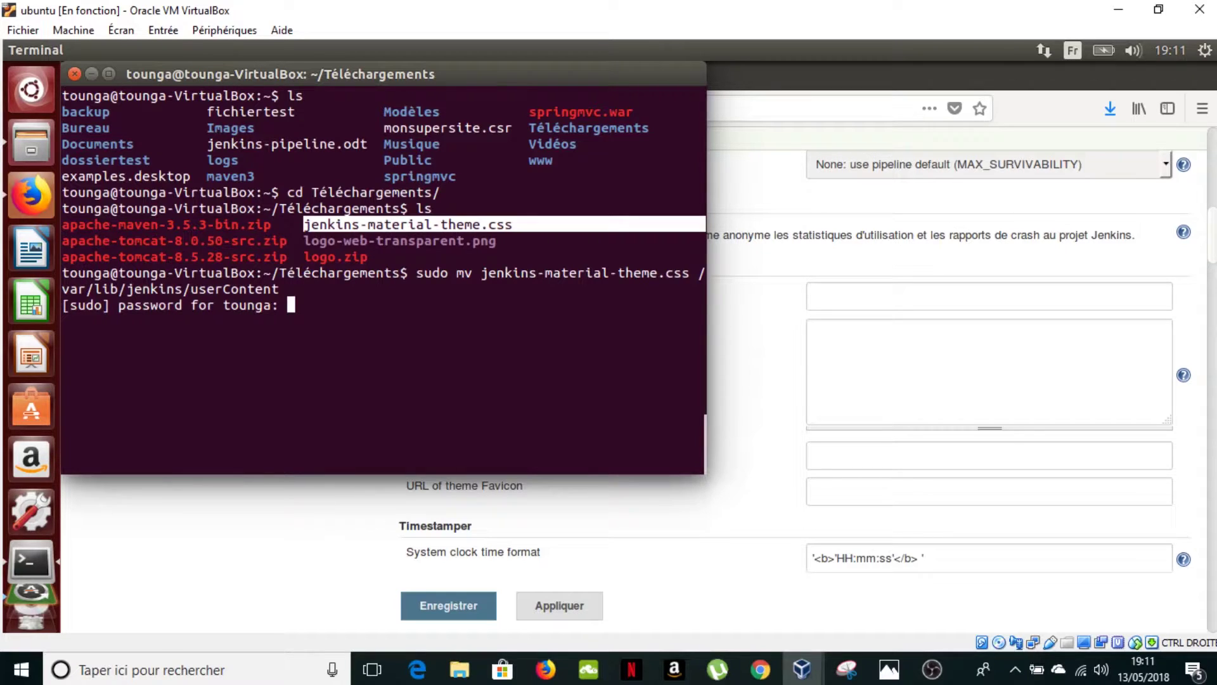
key("Return")
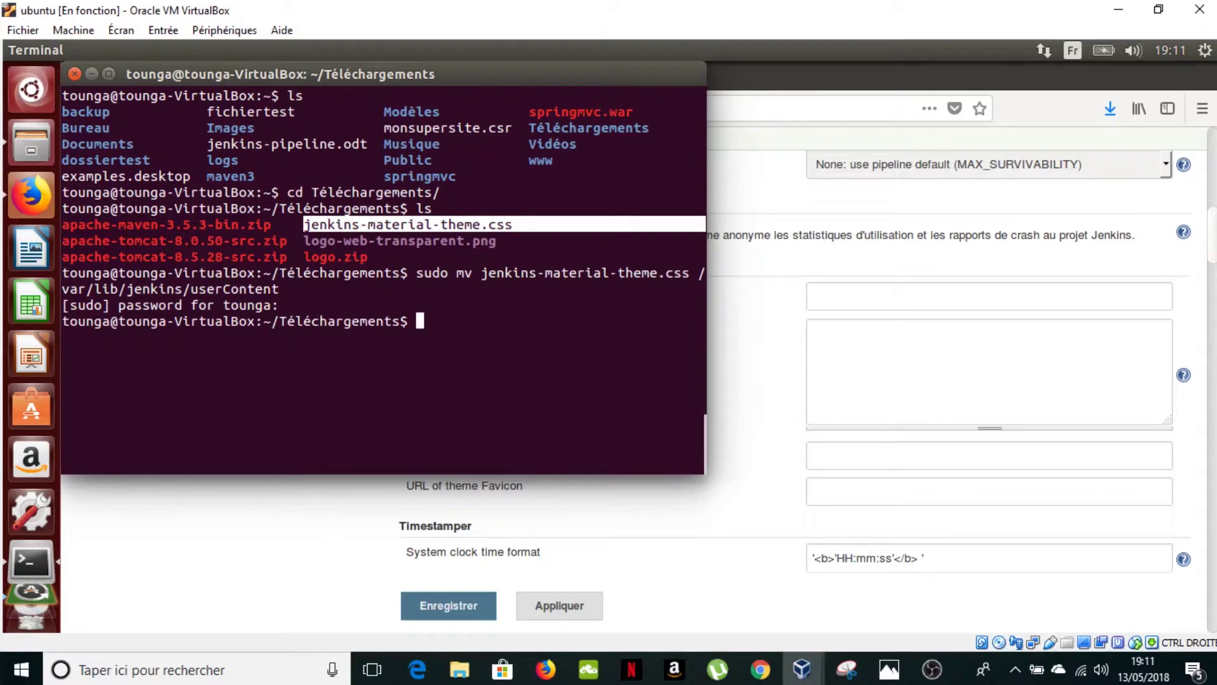
Change to the /var/lib/jenkins/userContent directory and list its files
type("cd /var/lib/j")
key("Tab")
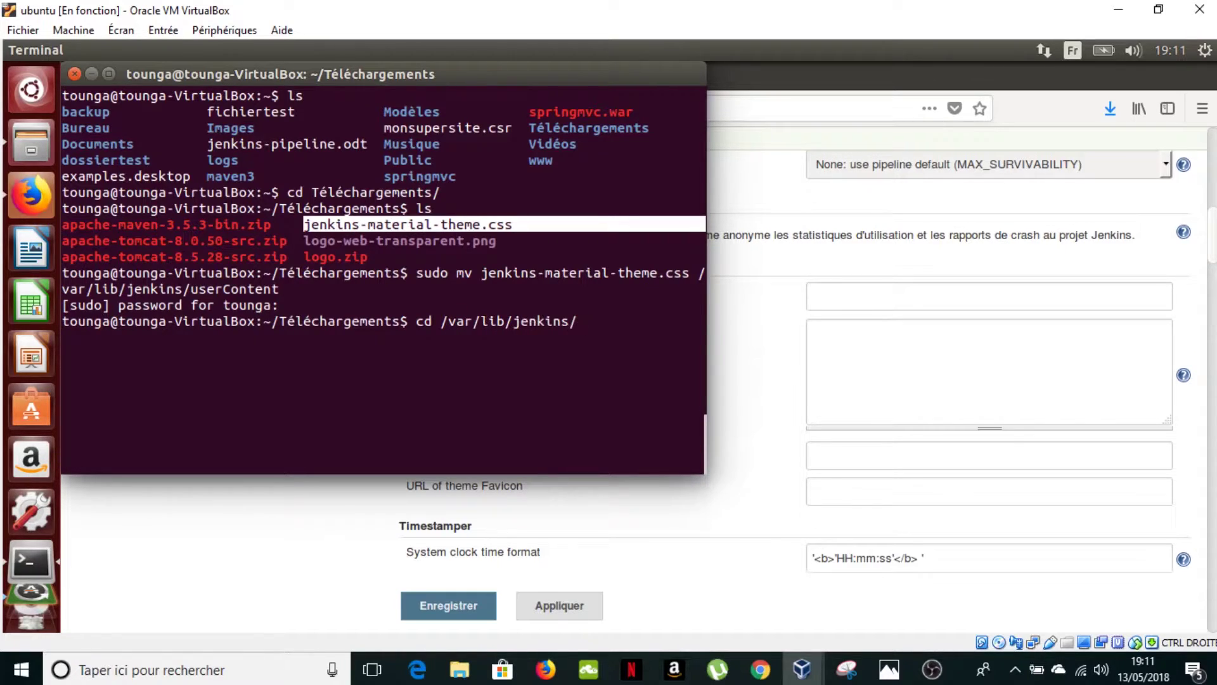
type("userC")
key("Tab")
key("Return")
type("ls")
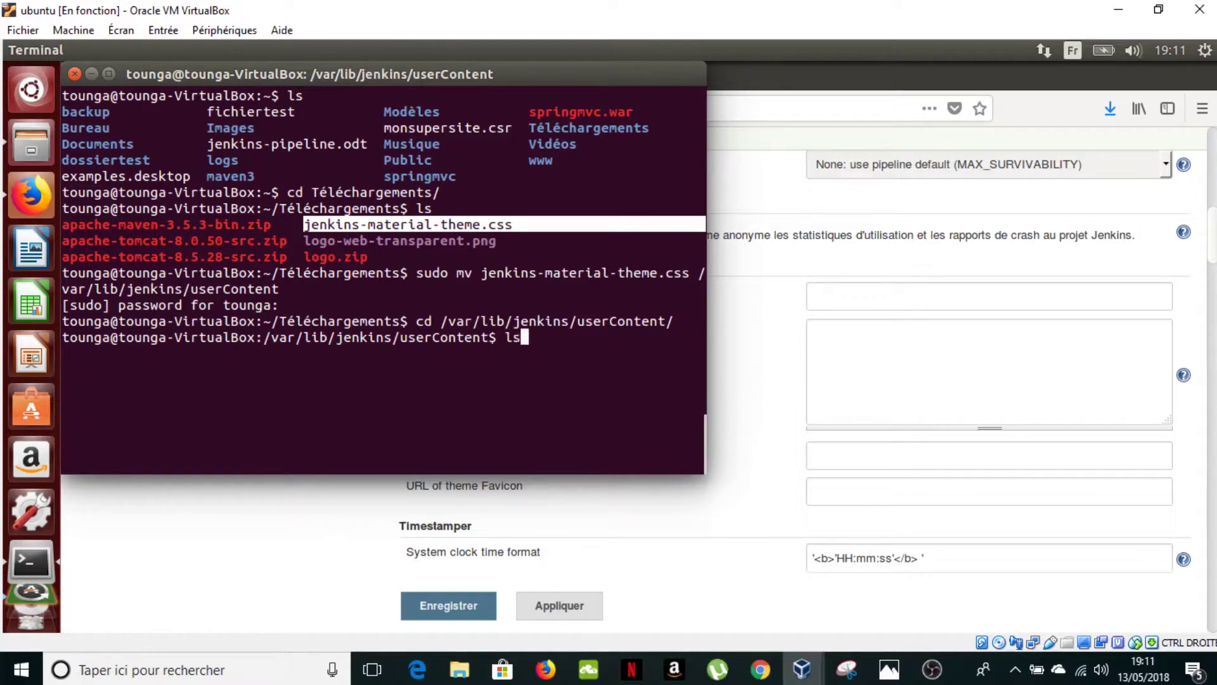
key("Return")
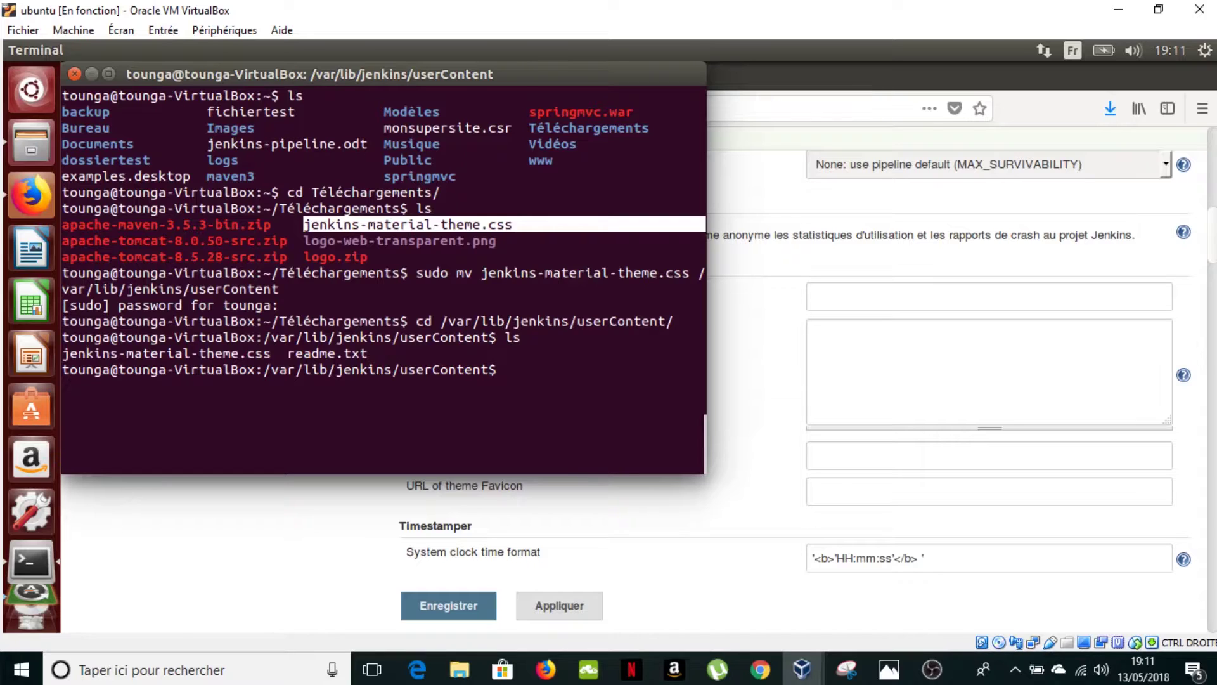
Create a directory named layout in userContent with superuser rights and list the folder's contents
type("mkdir layout")
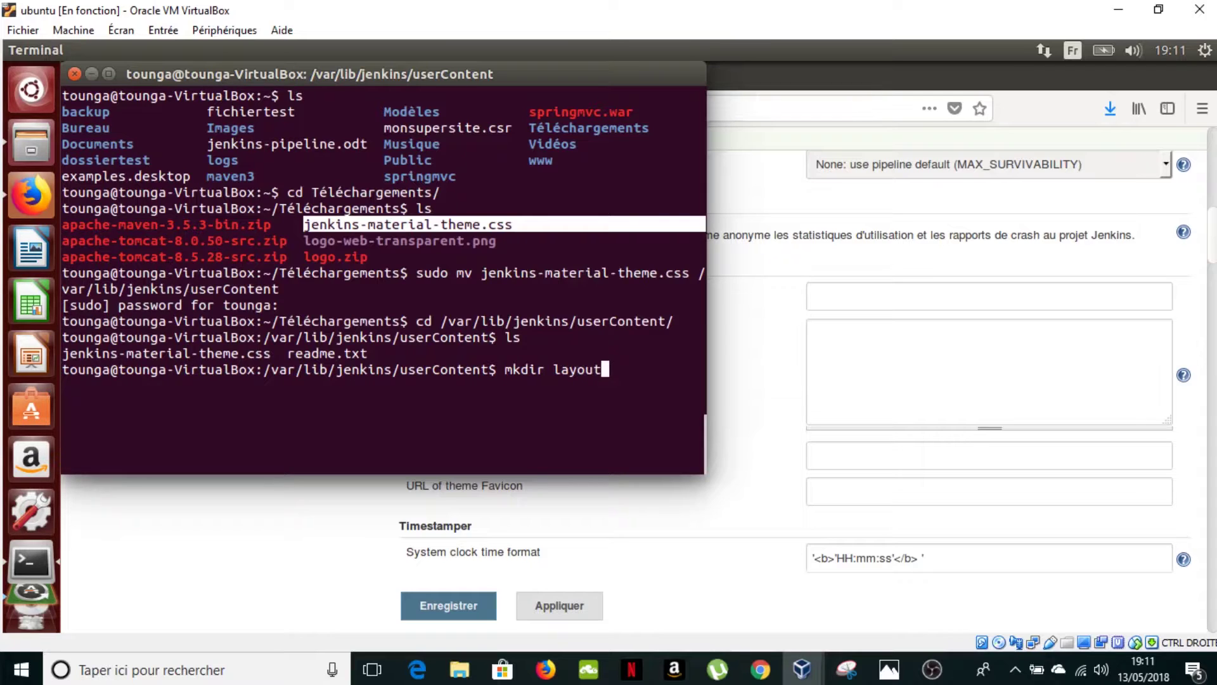
key("Return")
type("s")
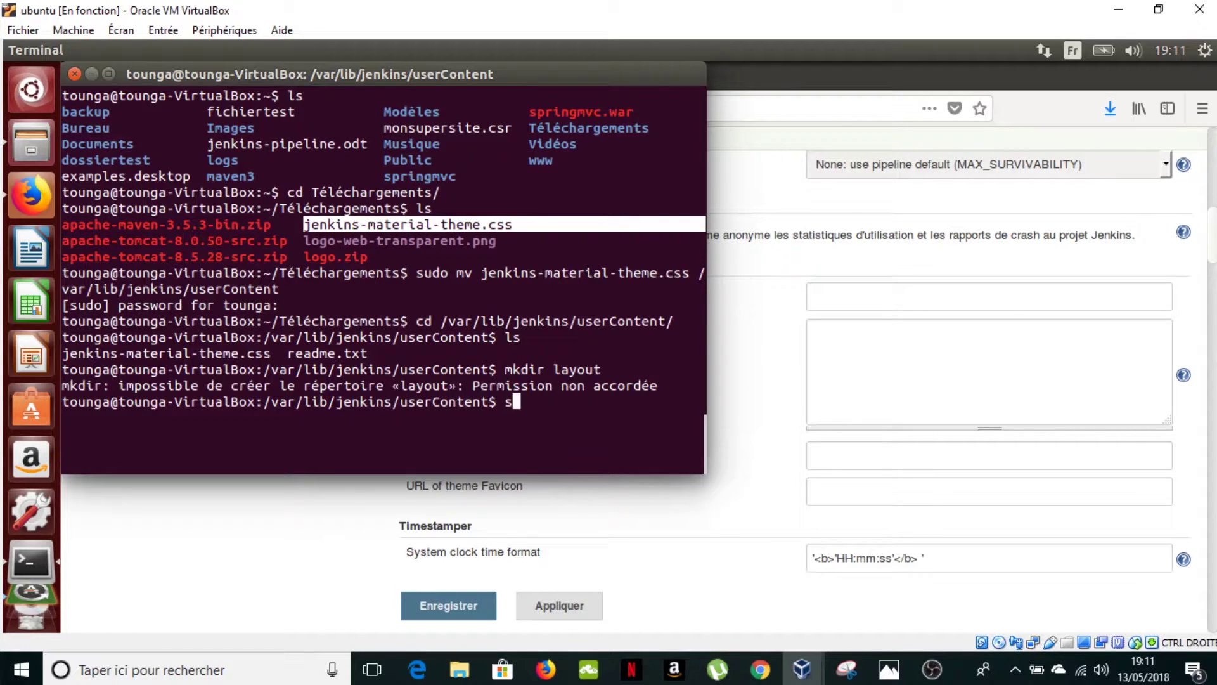
type("udo !!")
key("Return")
type("ls")
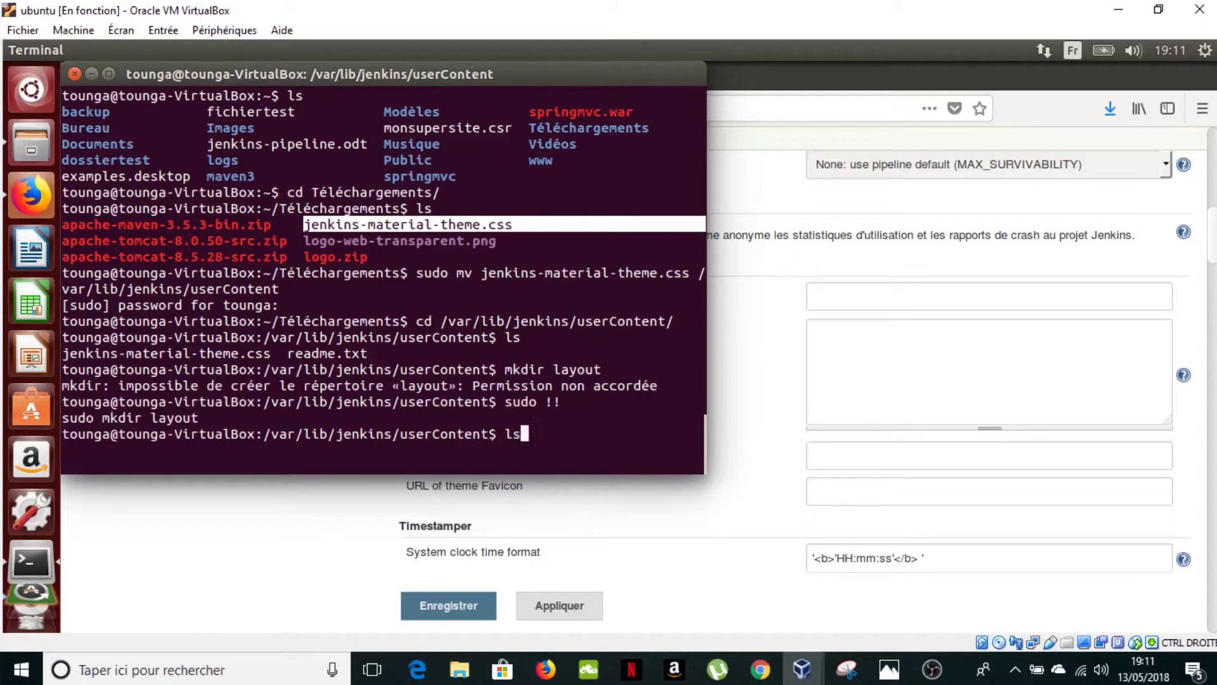
key("Return")
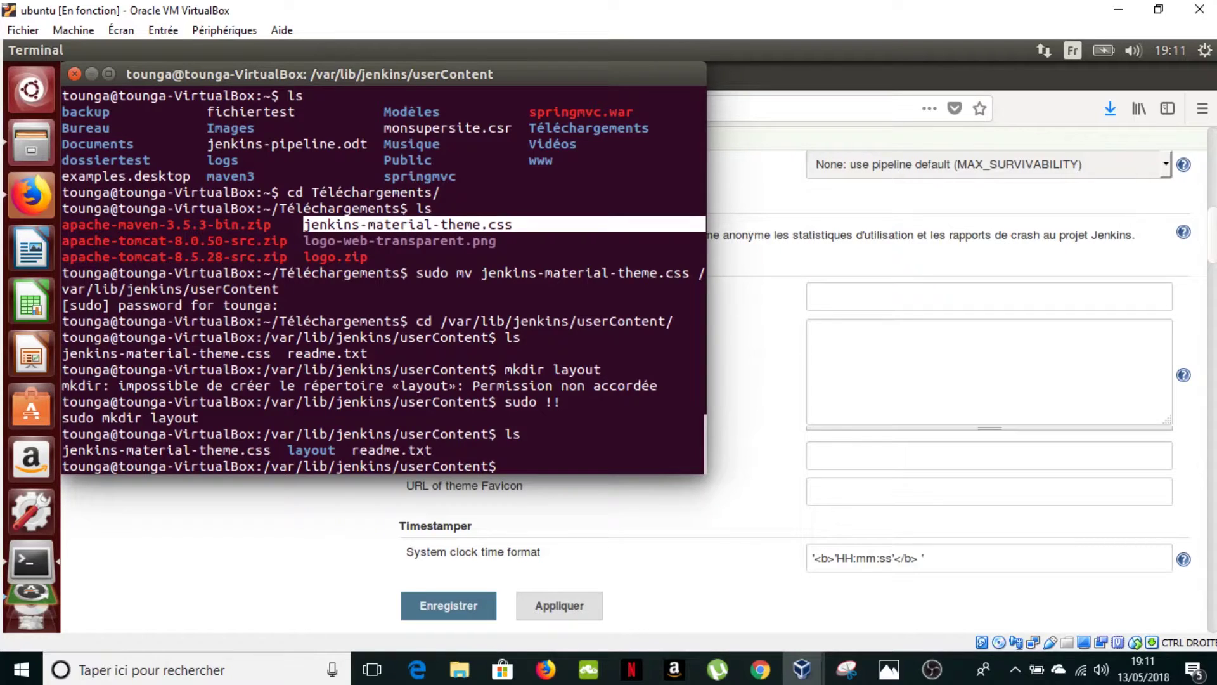
Move jenkins-material-theme.css into the layout directory with sudo, renaming it style.css
type("sudo mv ")
type("je")
key("Tab")
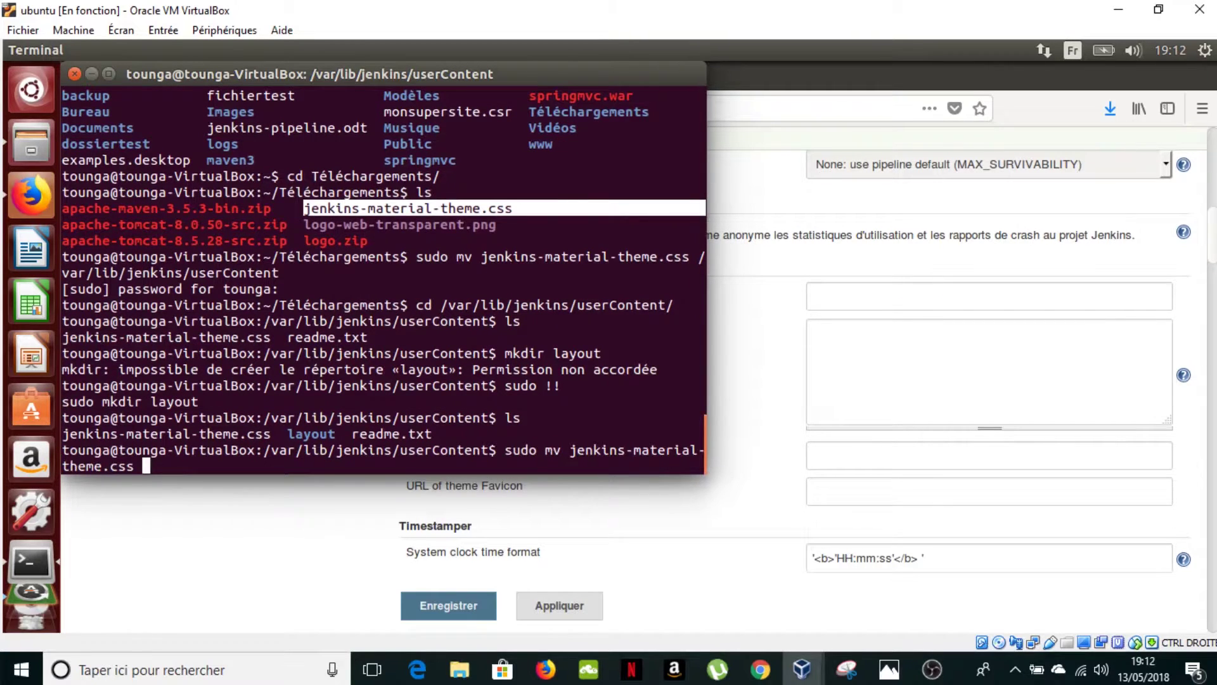
type("la")
key("Tab")
type("sty")
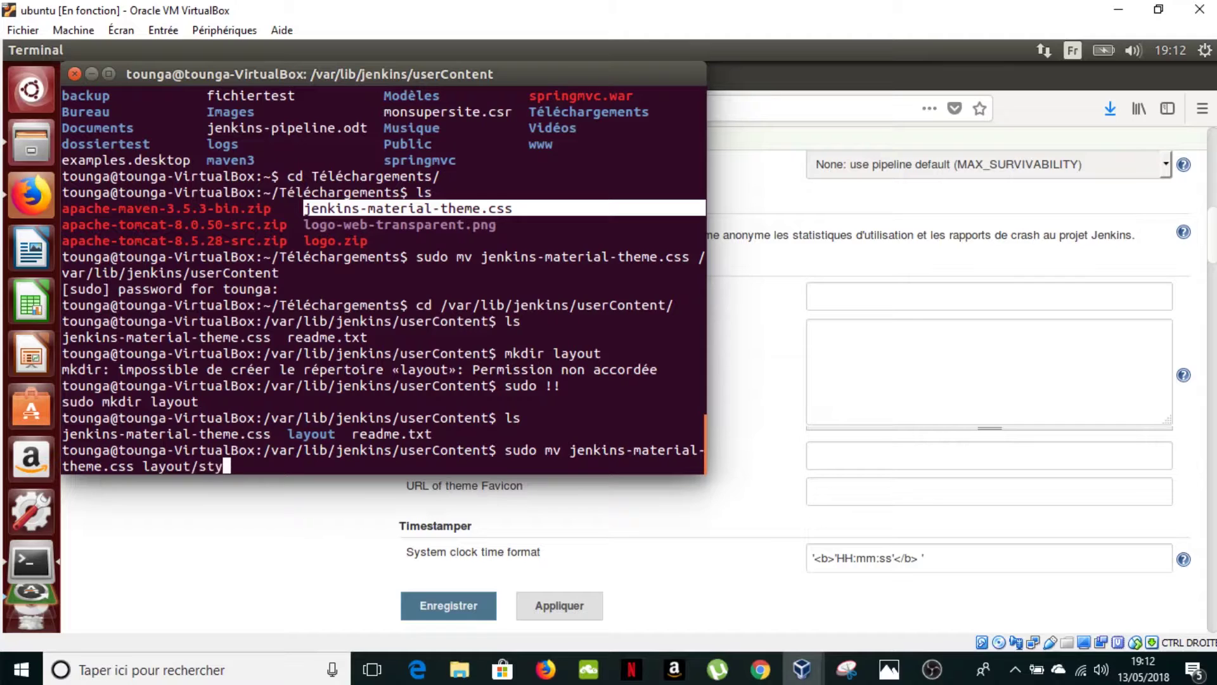
type("le.css")
key("Return")
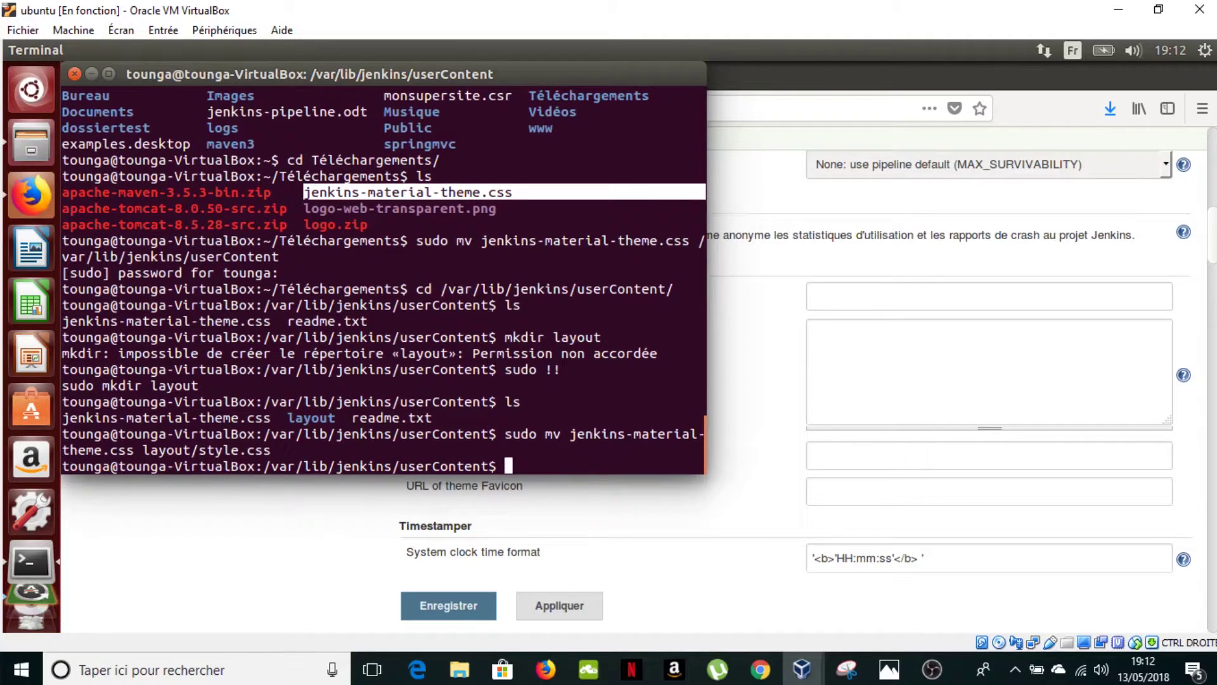
Change to the layout directory and list its files
type("cd layout/")
key("Return")
type("ls")
key("Return")
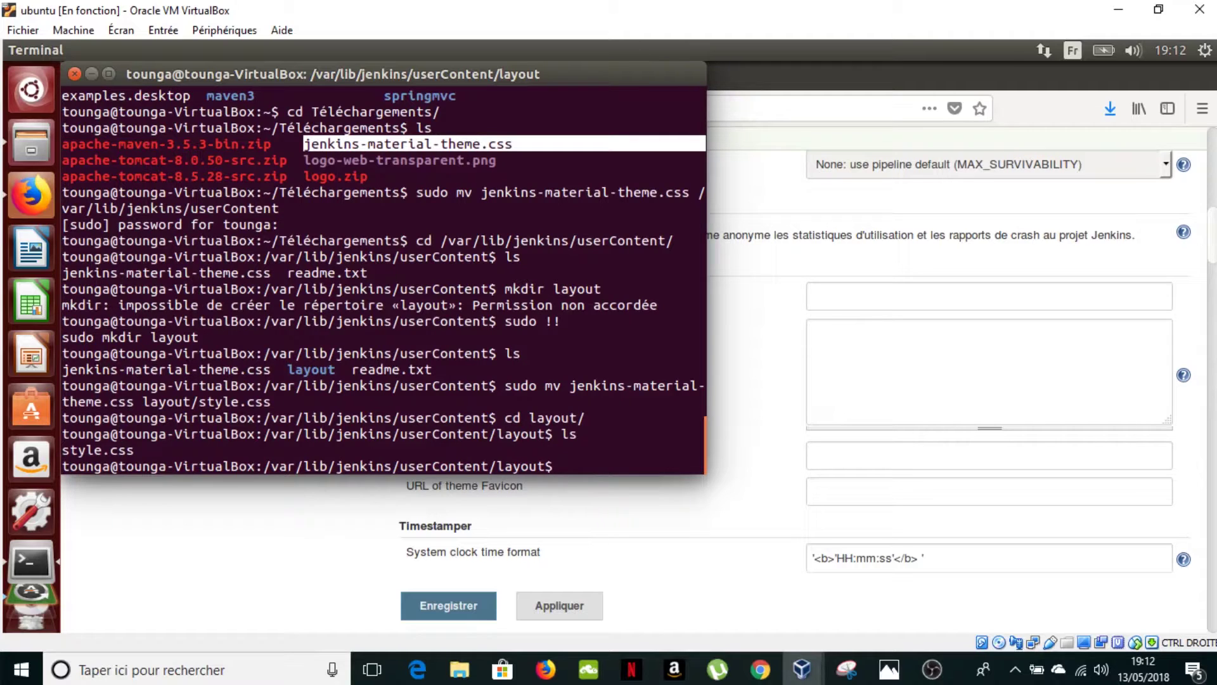
View the contents of style.css in vim with sudo and quit without saving
type("sudo vim st")
key("Tab")
key("Return")
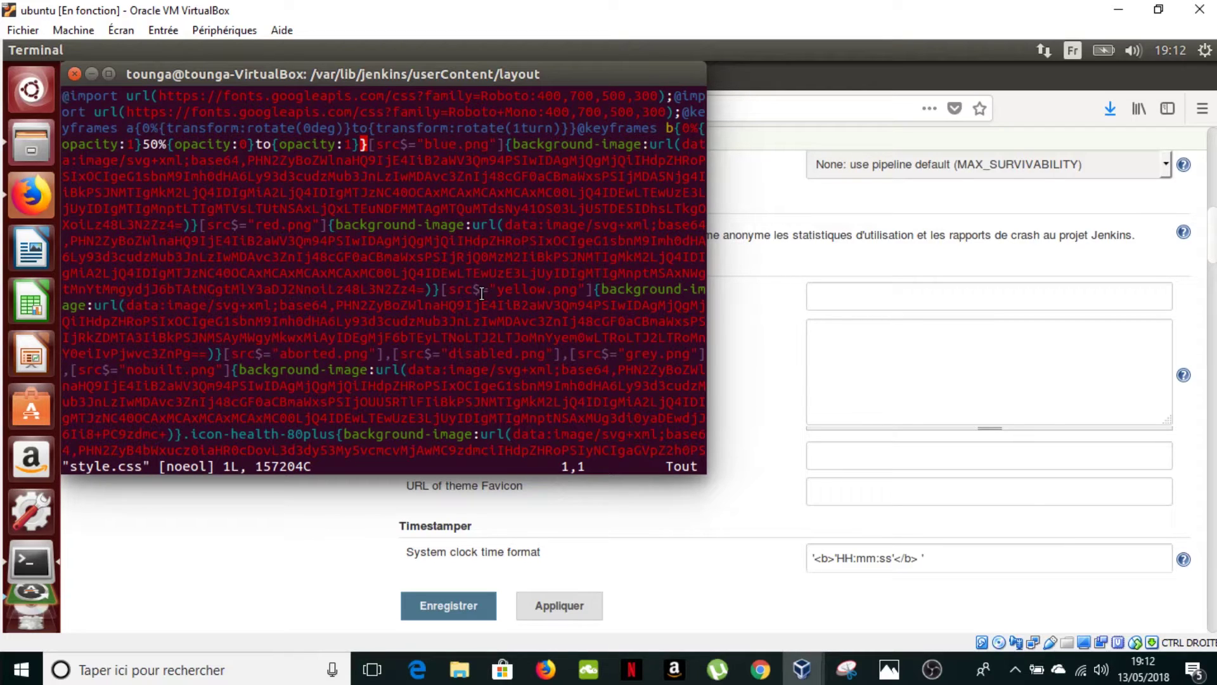
type(":q!")
key("Return")
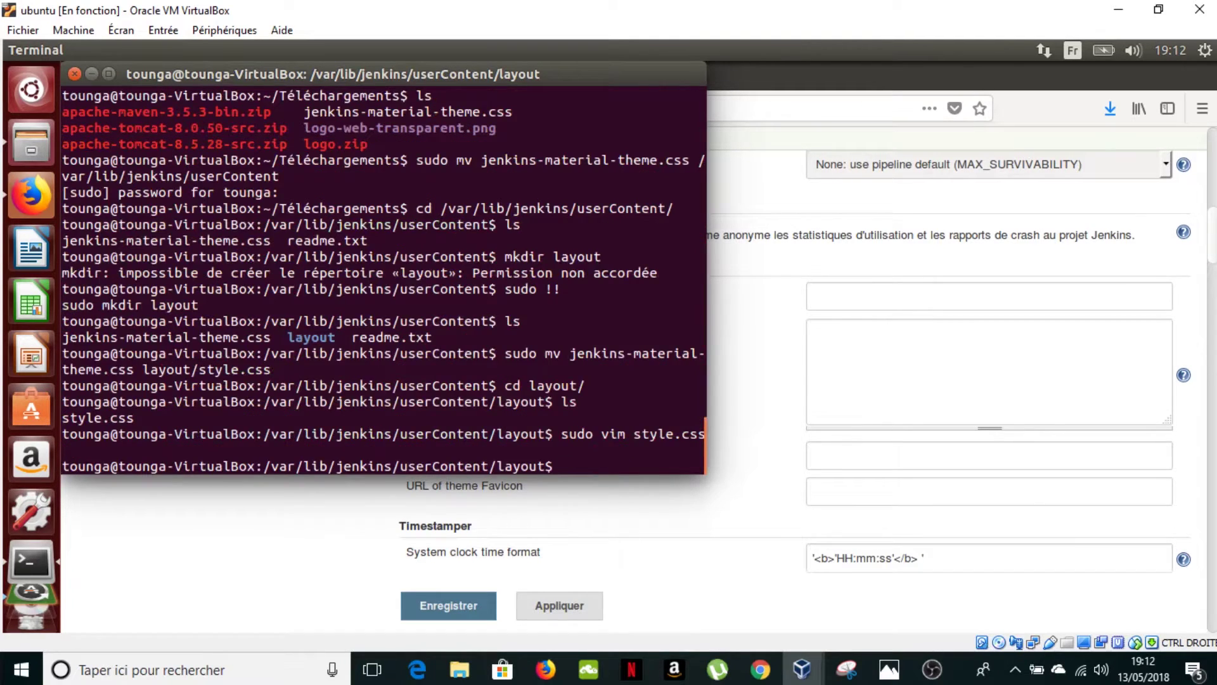
key("Return")
key("Return")
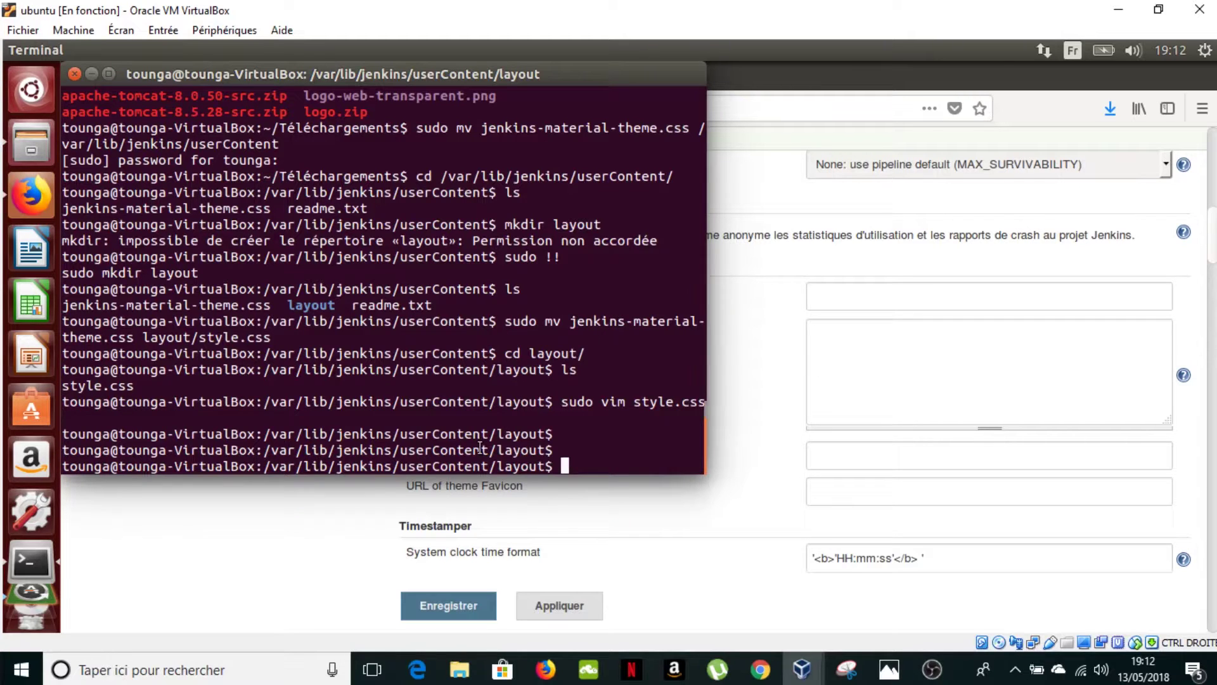
left_click(985, 290)
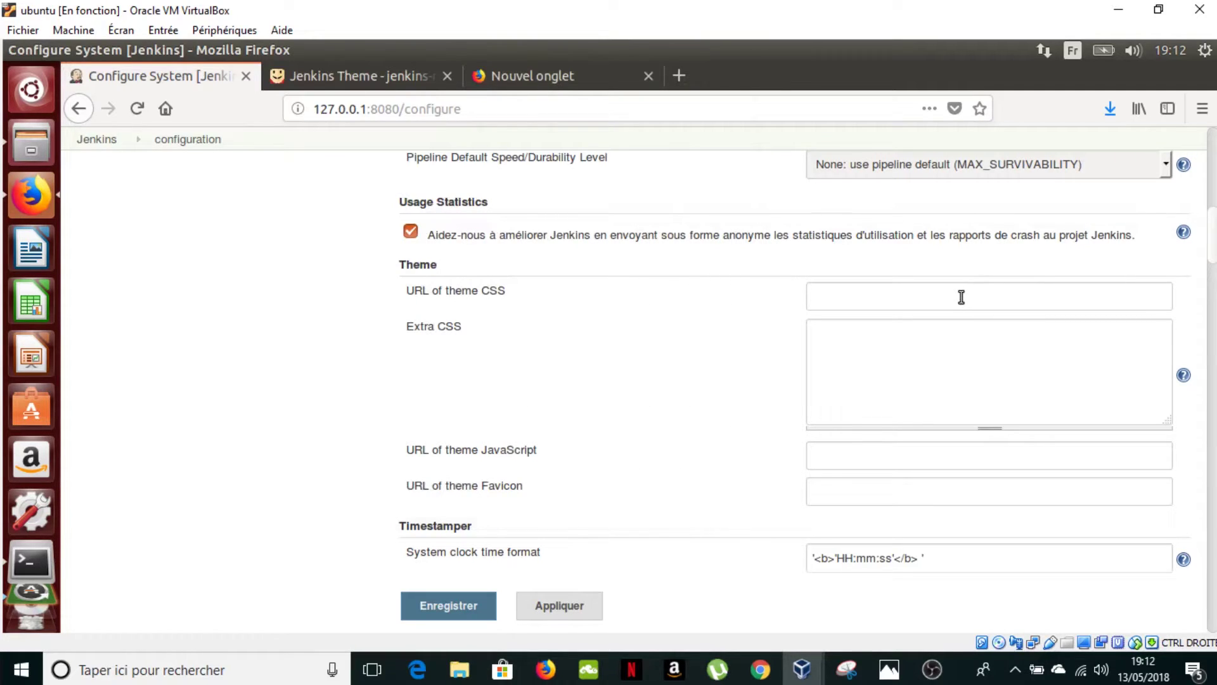
type("http://127.0.0.1:8080/userContent/layout/style.css")
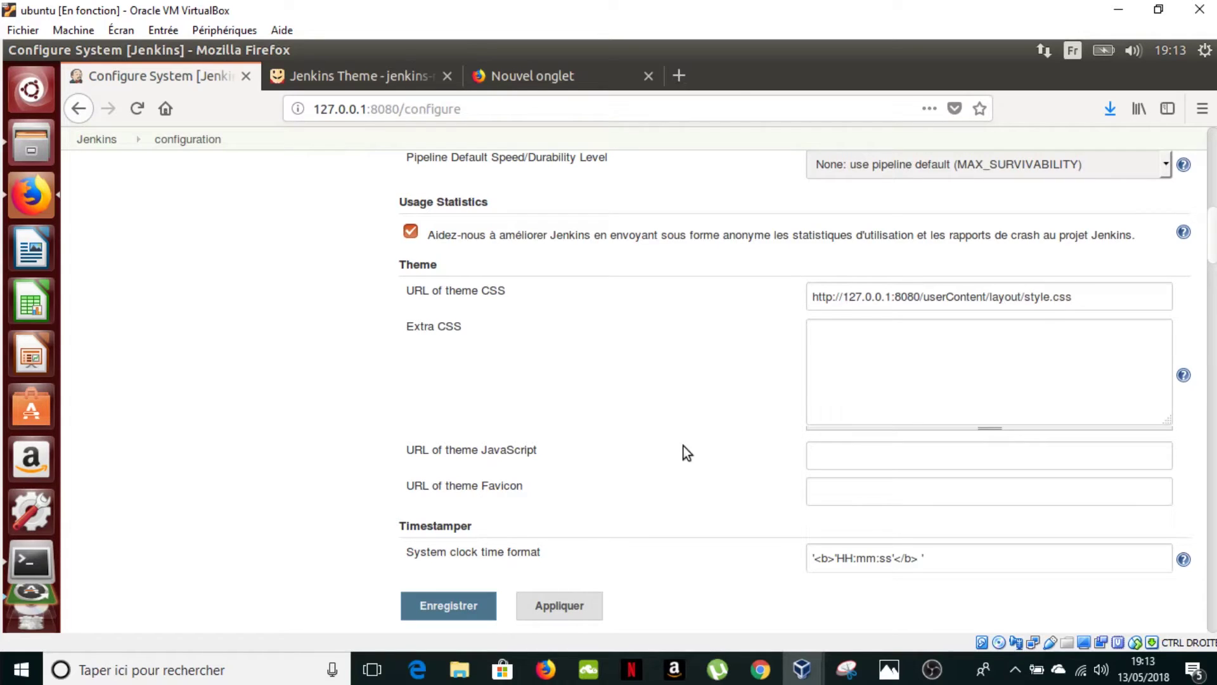
left_click(560, 607)
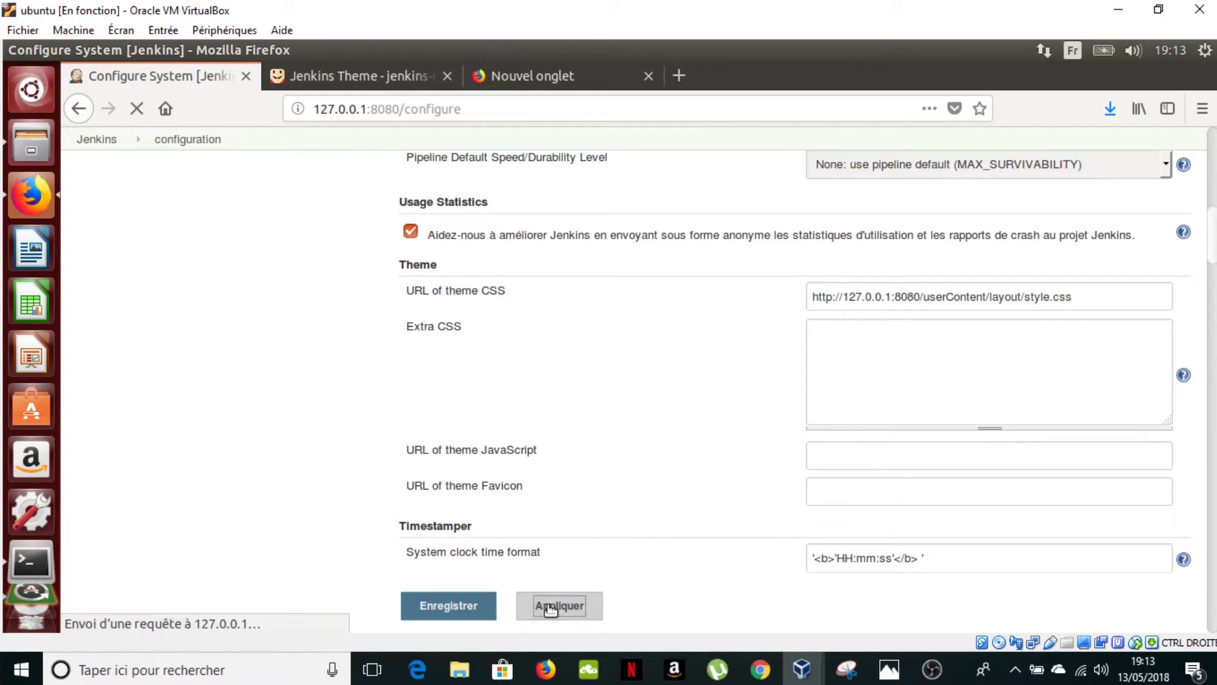
left_click(450, 606)
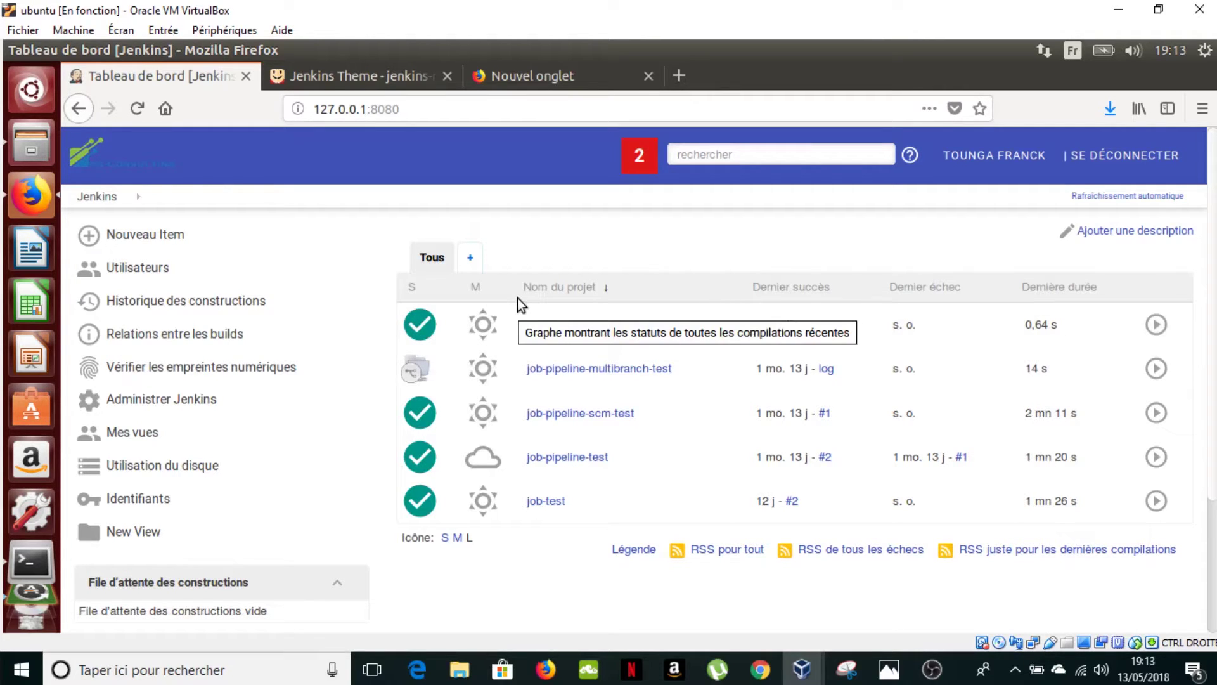
Review the jenkins-material-theme page, from the custom theme builder to the colour choices in the Installation section
left_click(380, 73)
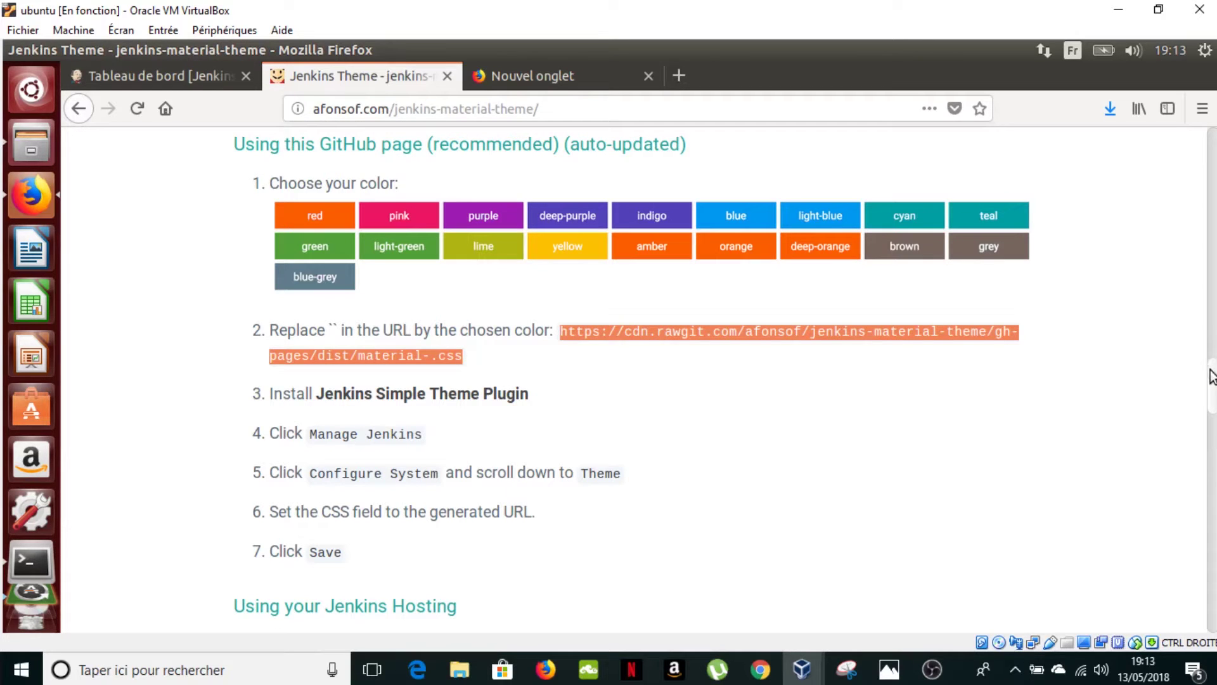
left_click_drag(1210, 407, 1203, 489)
scroll(1162, 218, "up", 20)
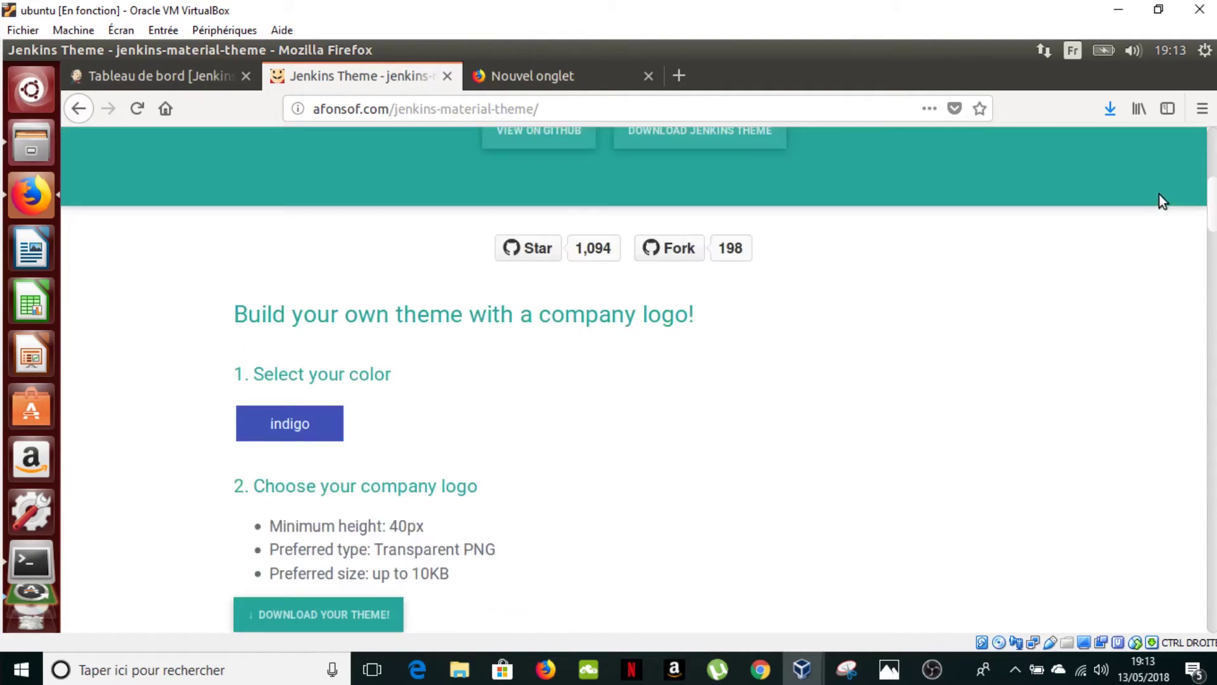
scroll(1165, 270, "down", 15)
scroll(1169, 322, "down", 10)
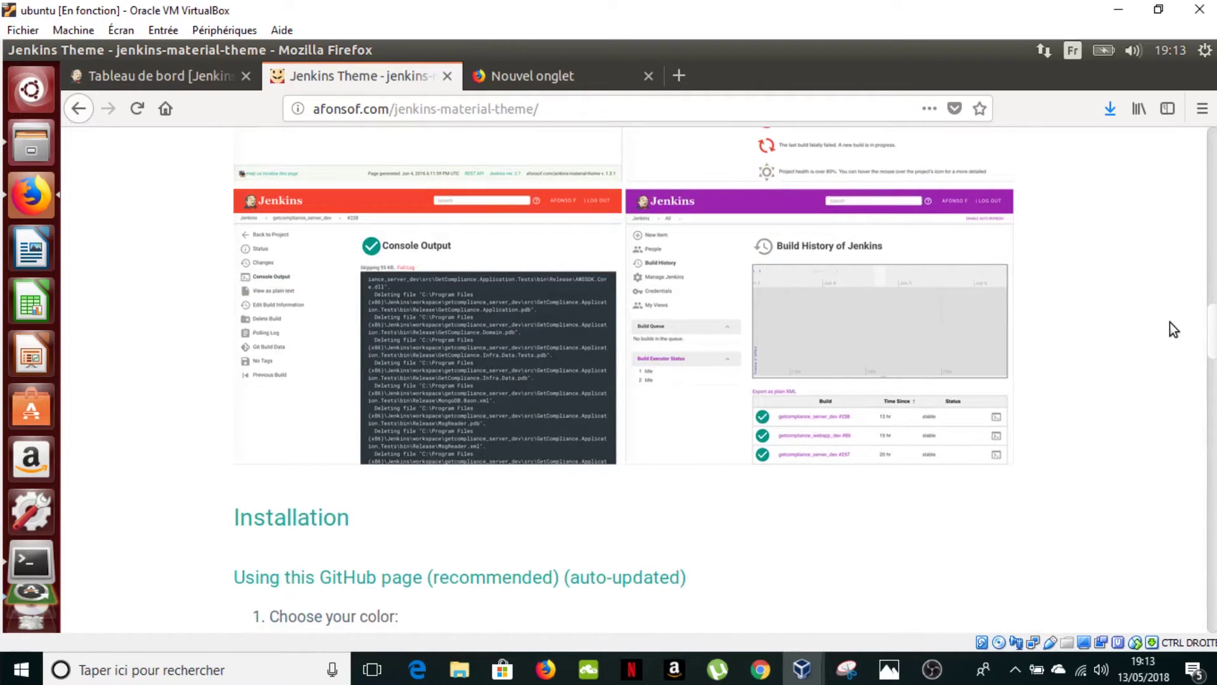
scroll(1147, 264, "up", 13)
scroll(1150, 267, "down", 10)
left_click_drag(1212, 343, 1213, 379)
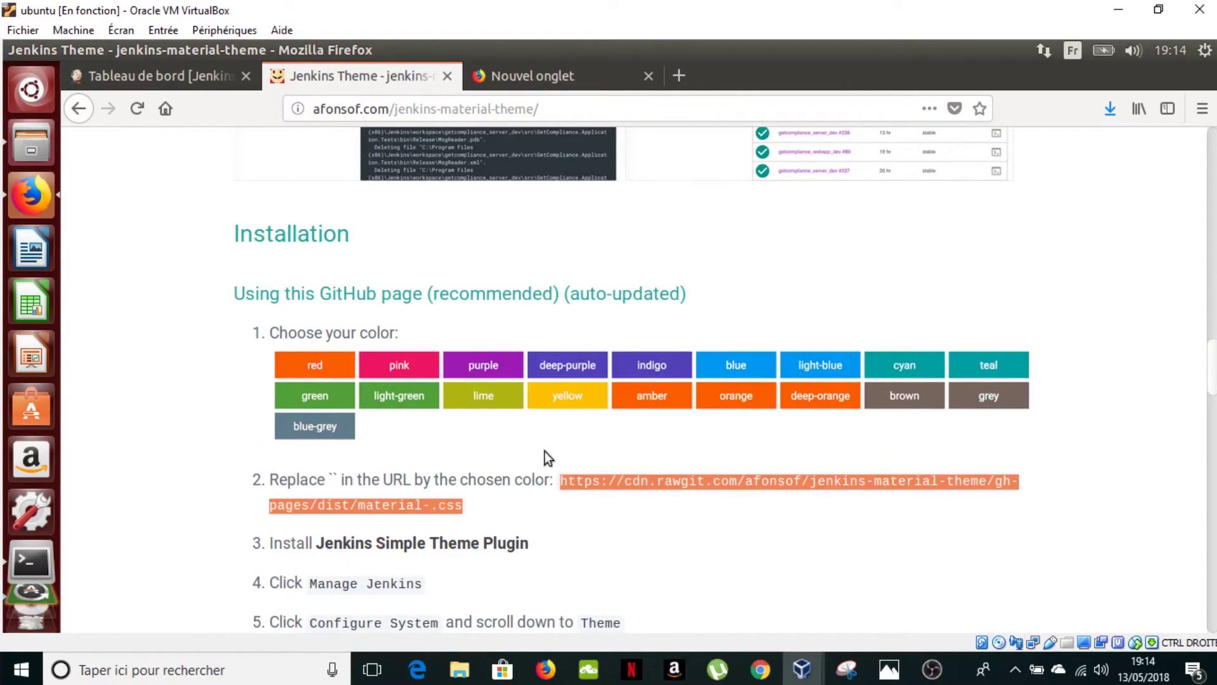
left_click(212, 448)
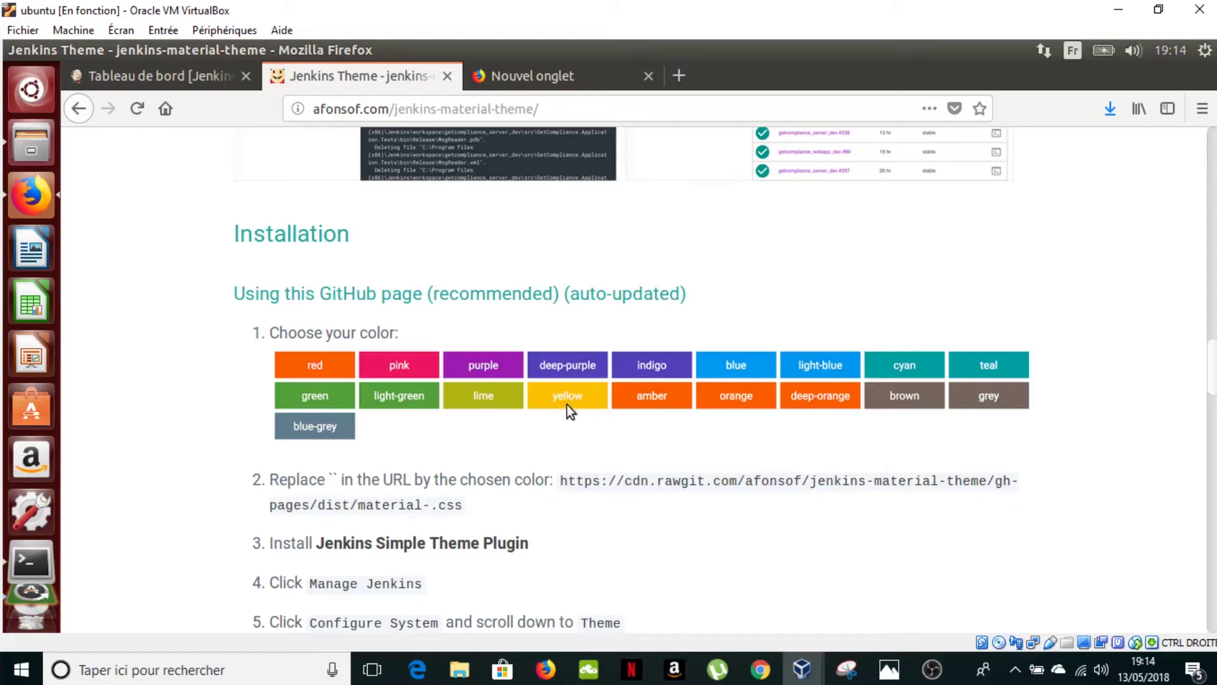
left_click(596, 483)
key("ctrl+c")
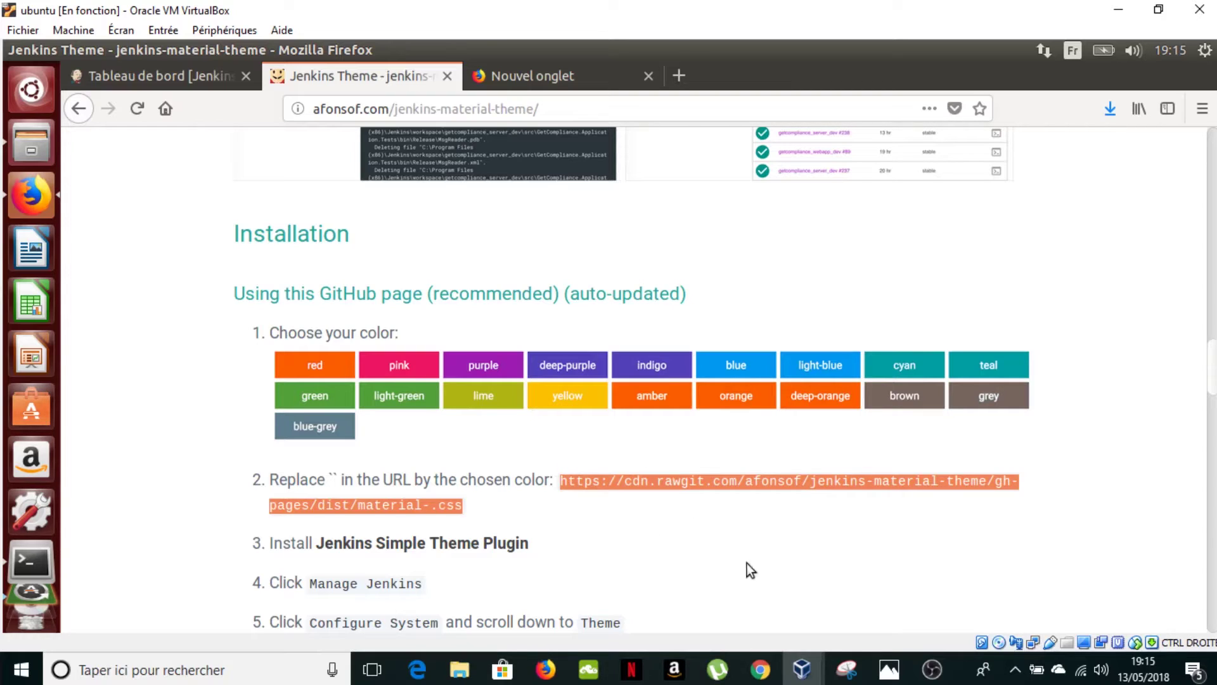
Return to Jenkins and open the Theme section of the system configuration
left_click(158, 73)
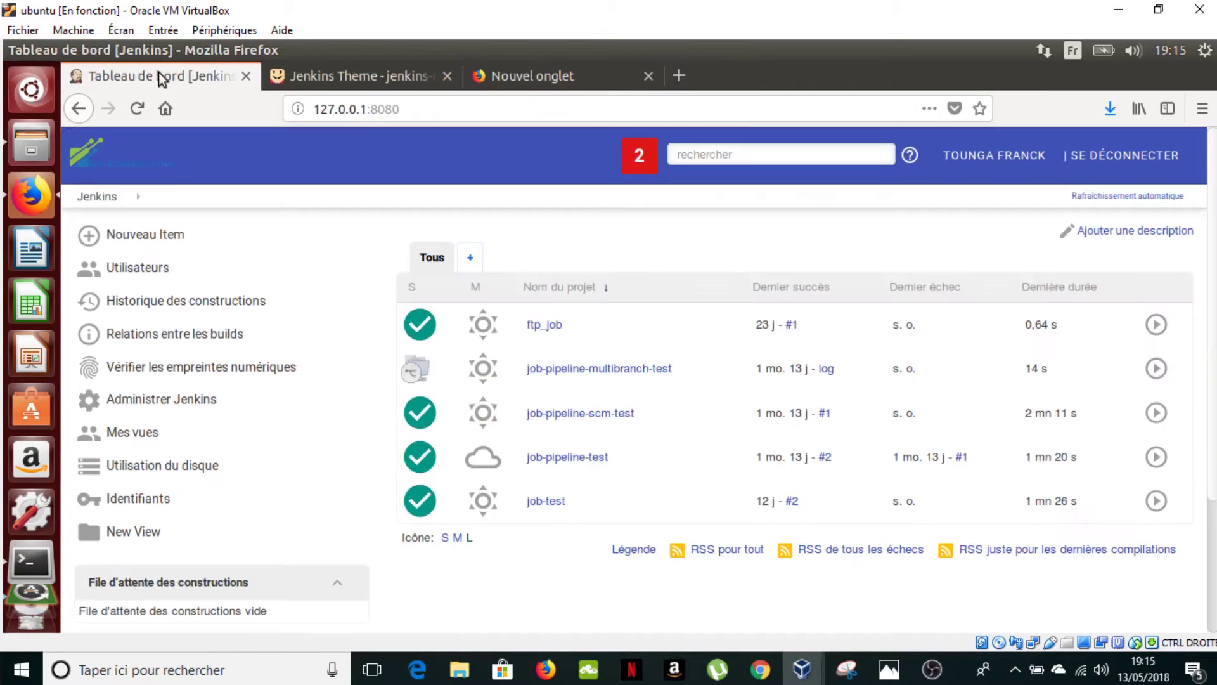
left_click(175, 406)
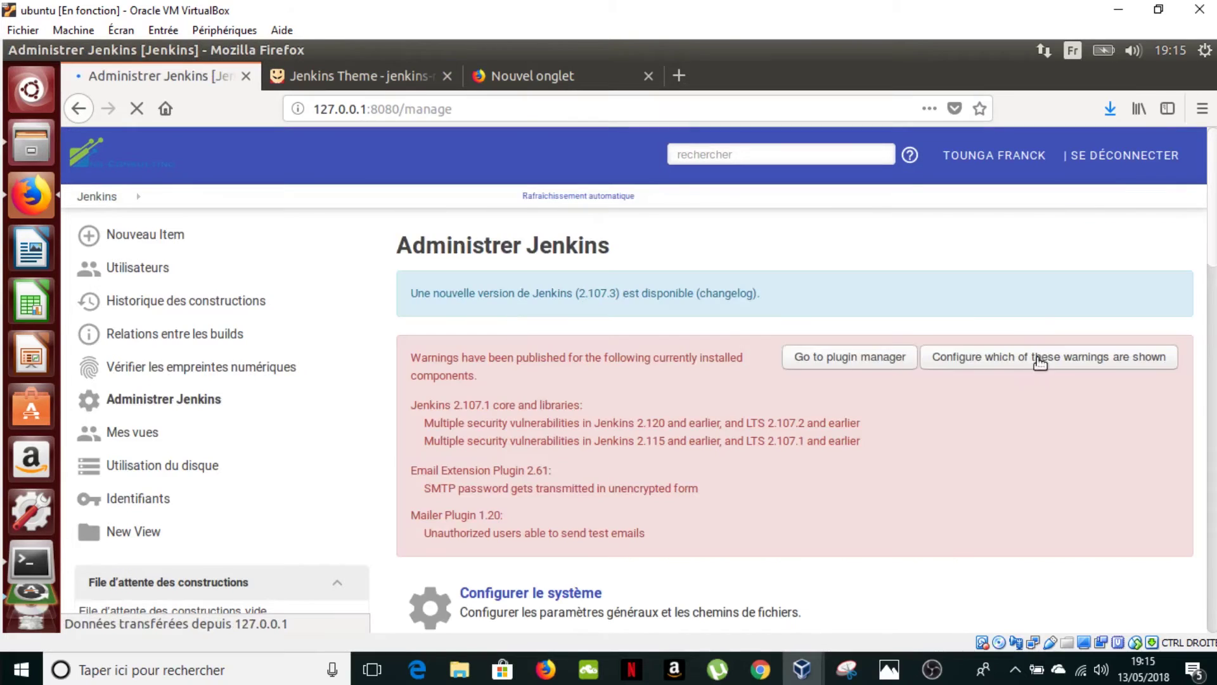
left_click(575, 594)
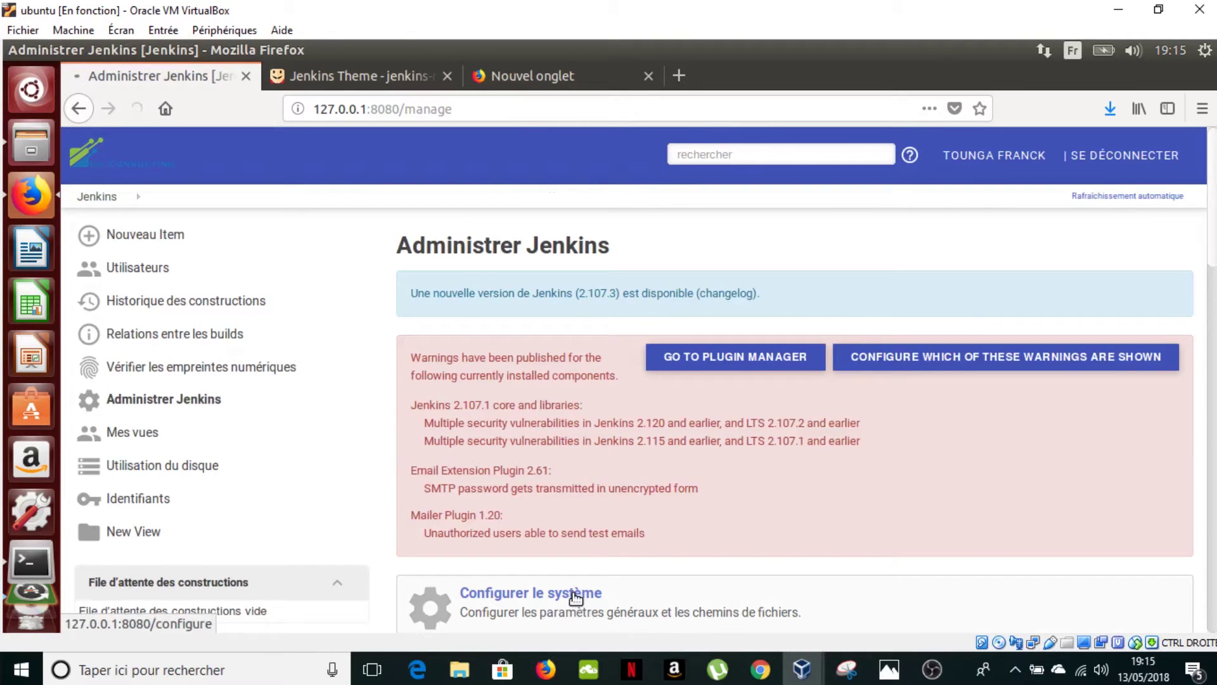
scroll(1208, 266, "down", 5)
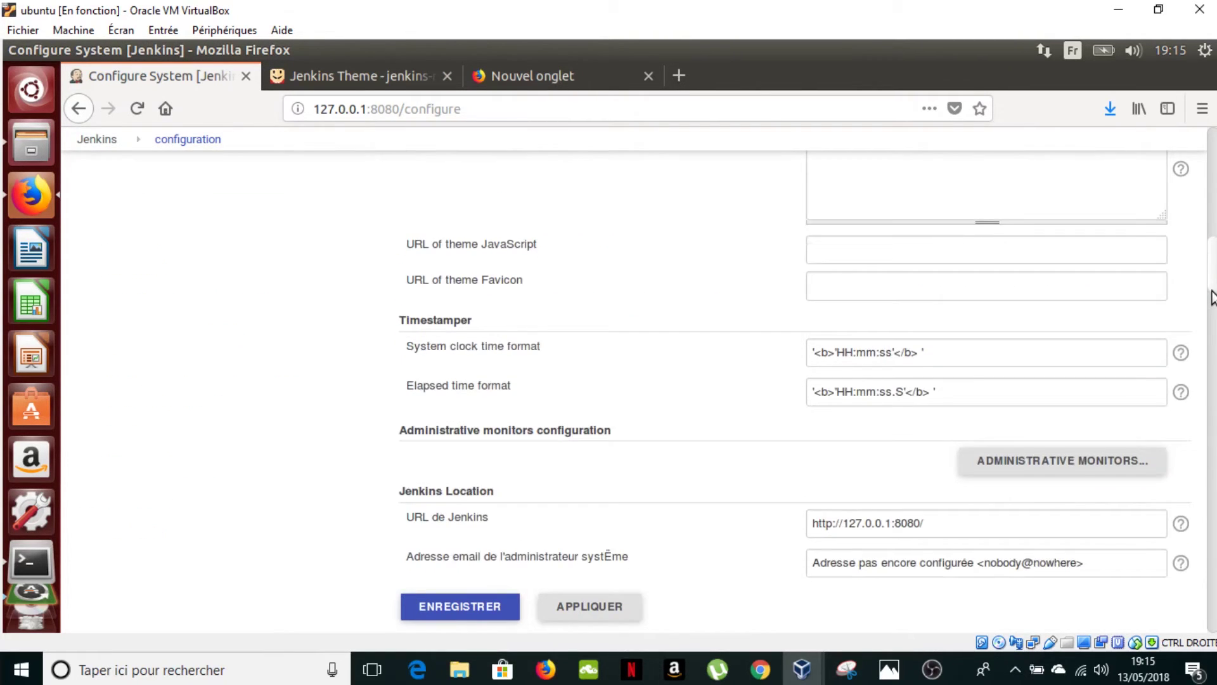
scroll(1204, 266, "up", 3)
scroll(1205, 266, "up", 1)
scroll(1203, 269, "down", 1)
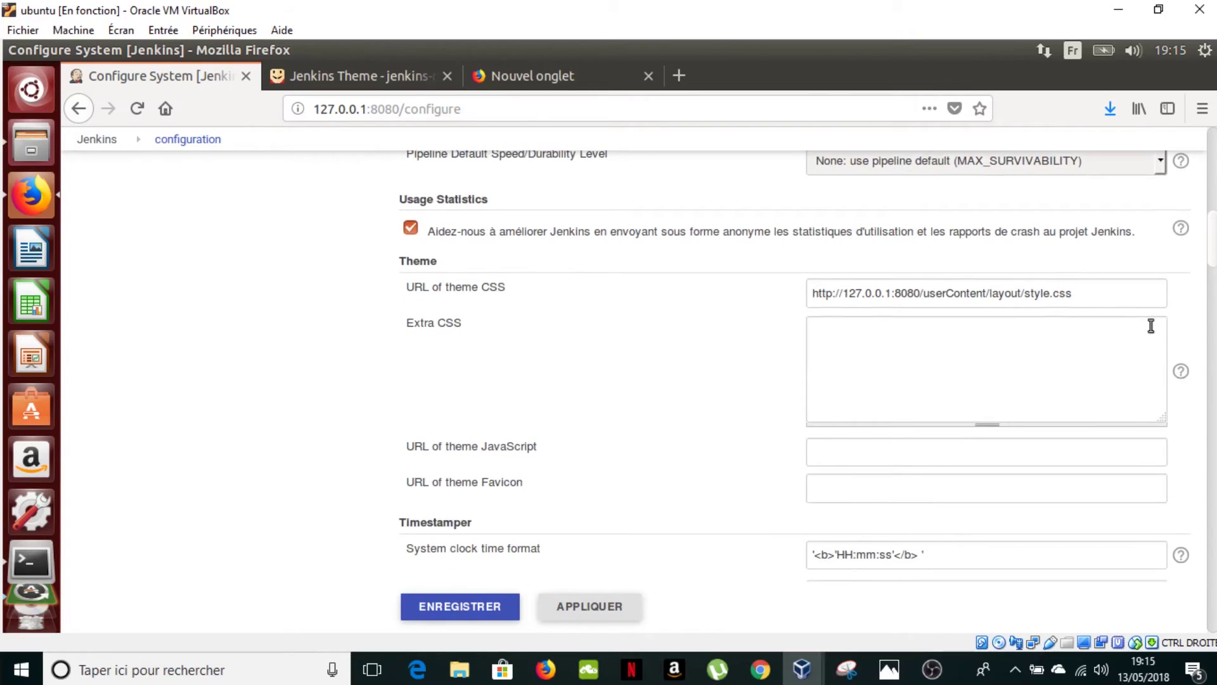
Replace the theme CSS URL with the copied address, insert yellow to give material-yellow.css, and apply and save the configuration
left_click_drag(1088, 293, 791, 298)
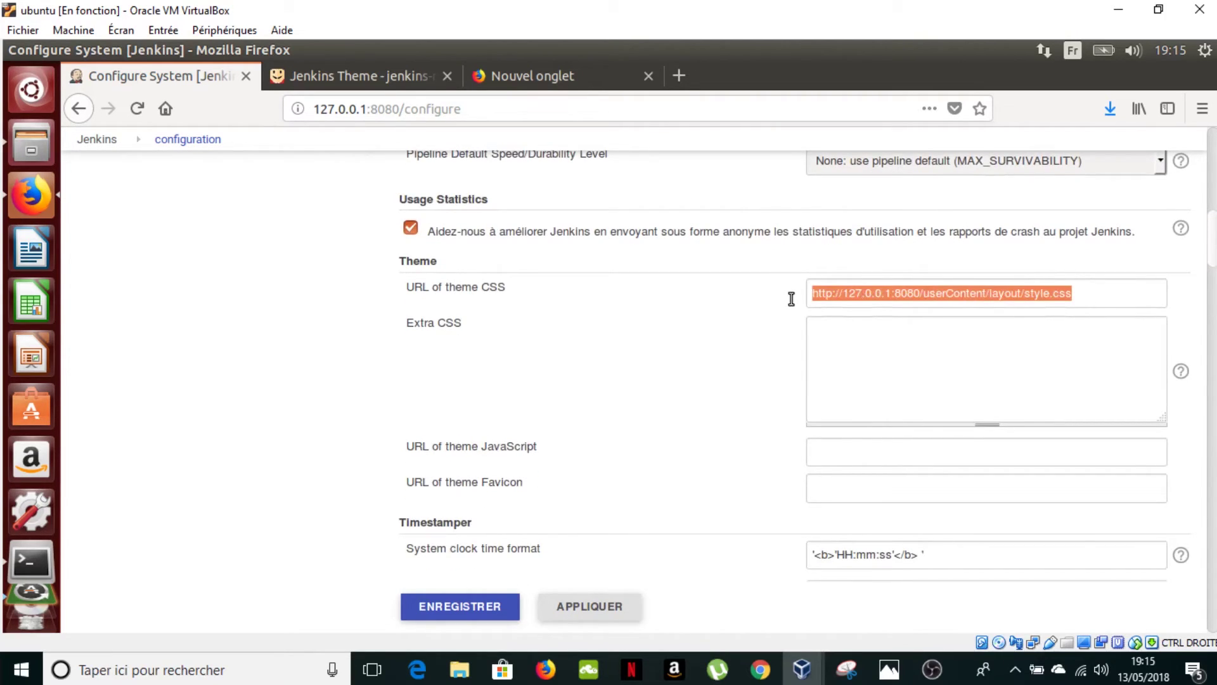
key("ctrl+v")
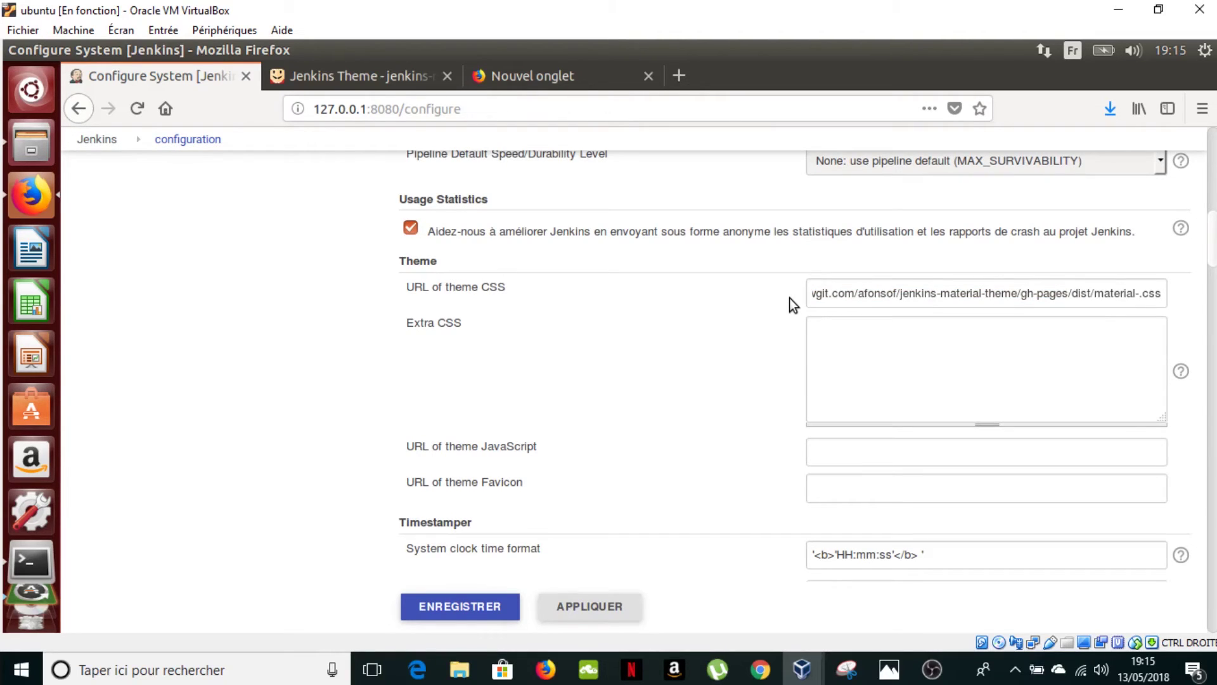
key("Left")
key("Left")
key("Left")
key("Left")
type("yellow")
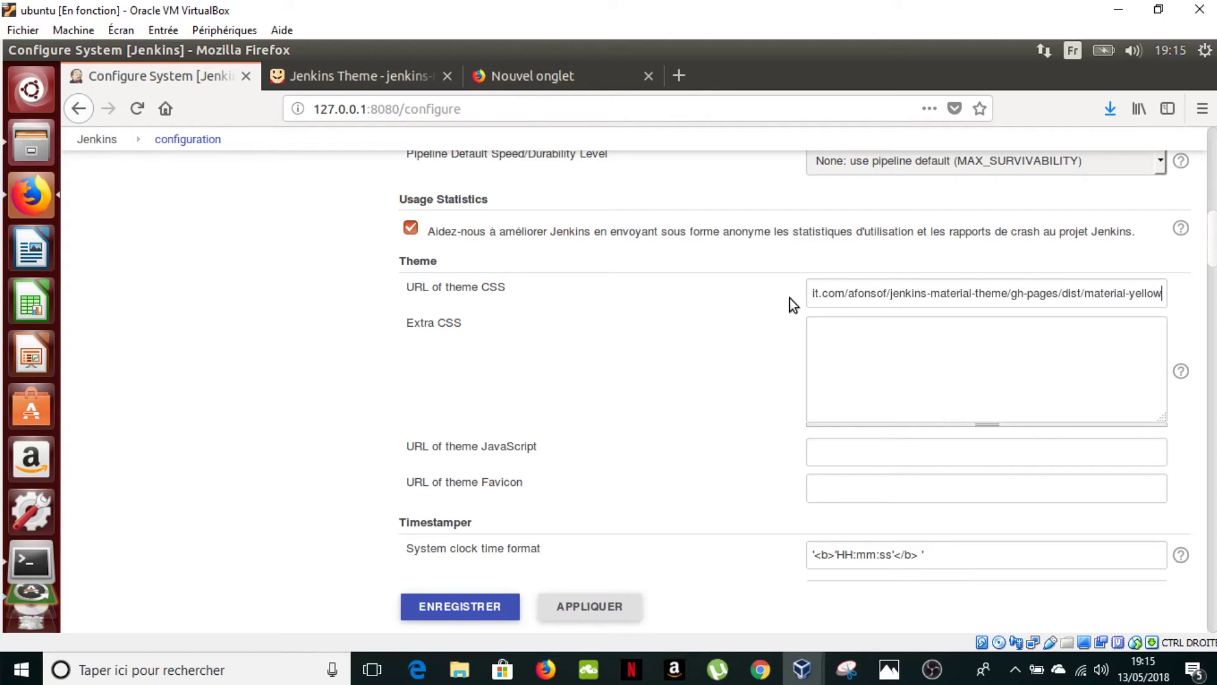
left_click(570, 612)
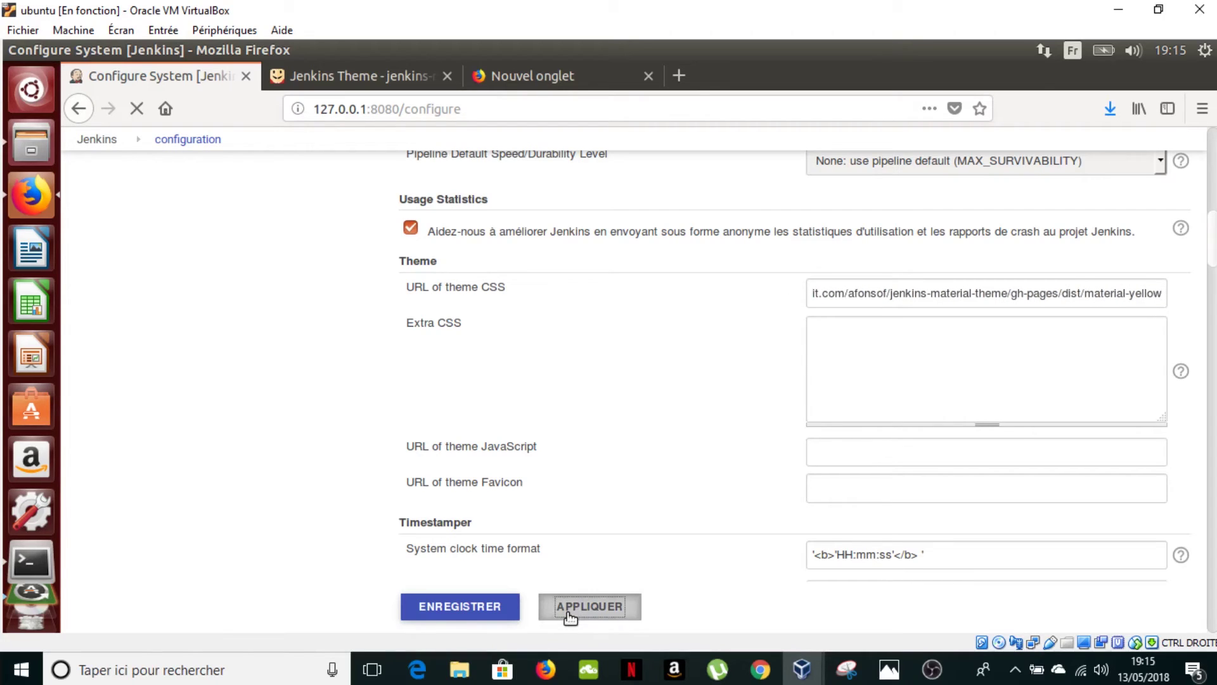
left_click(475, 614)
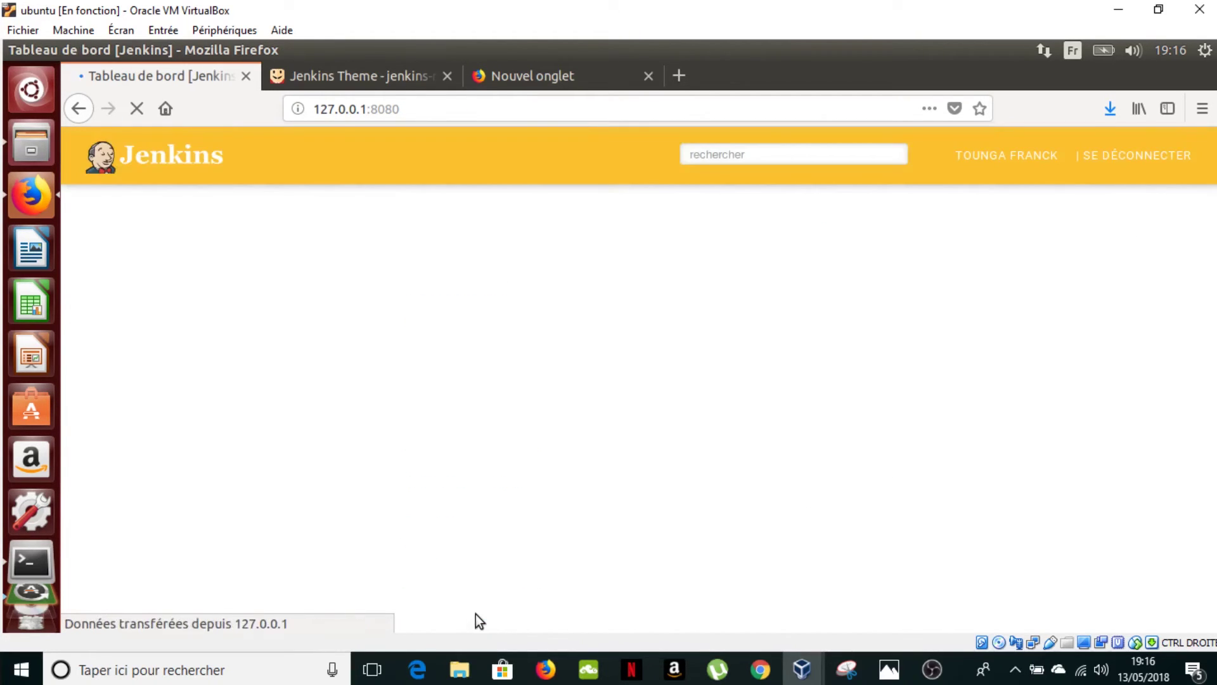